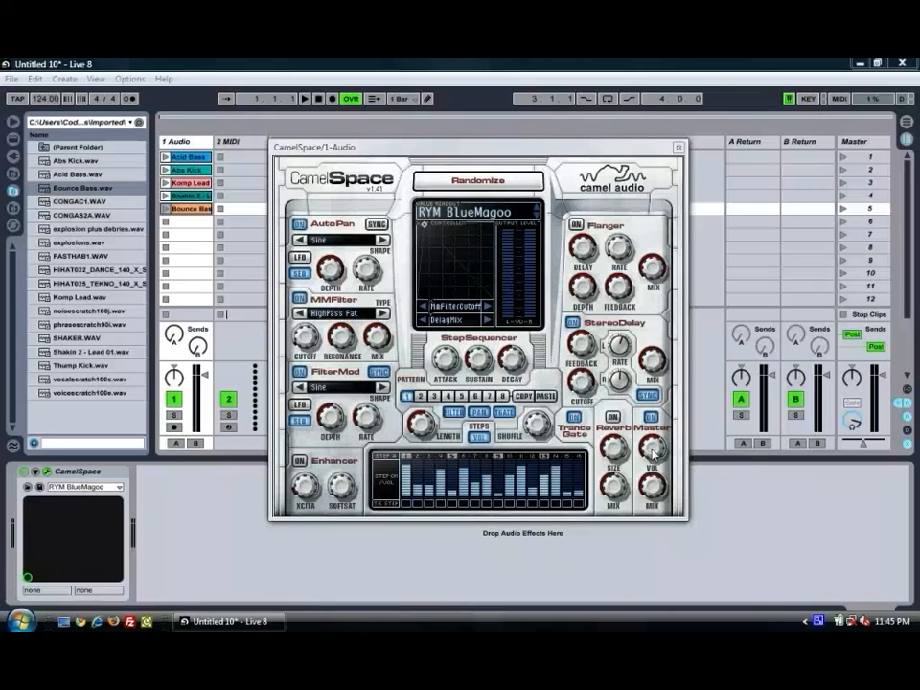
# Cycle through the MMFilter types in CamelSpace and return to HighPass Fat.
pyautogui.click(652, 488)
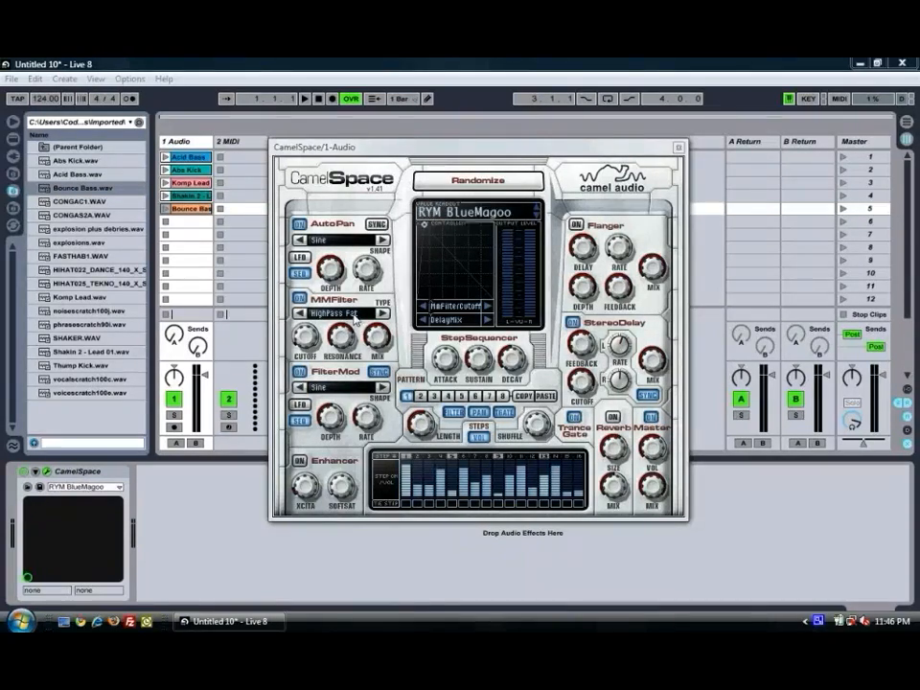
pyautogui.click(300, 312)
pyautogui.click(300, 312)
pyautogui.click(302, 313)
pyautogui.click(302, 313)
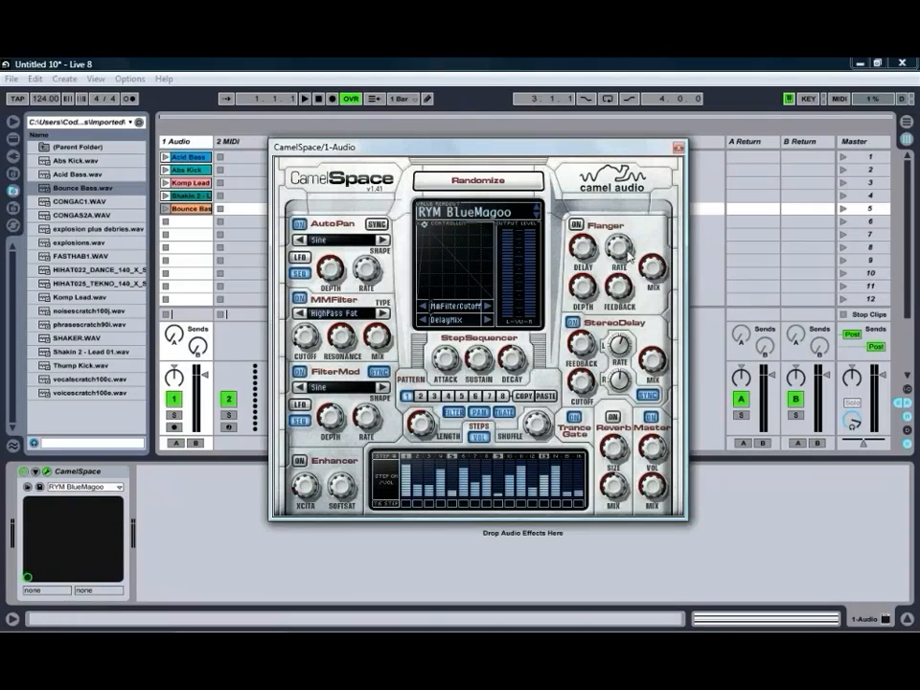
# Try adjusting the step sequencer's shuffle and sustain amounts.
pyautogui.moveTo(613, 272)
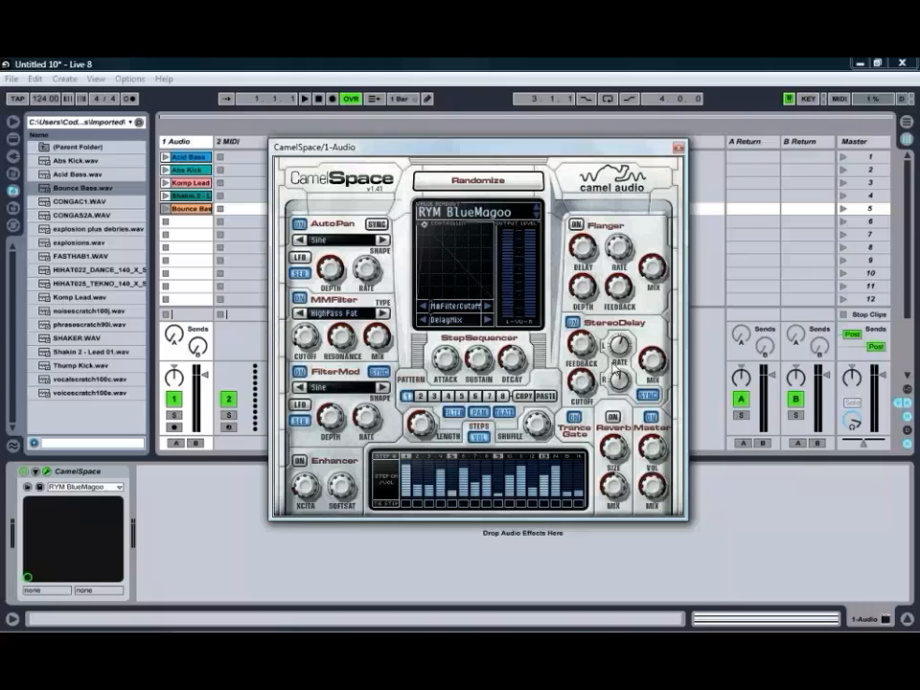
pyautogui.moveTo(661, 466)
pyautogui.moveTo(426, 430)
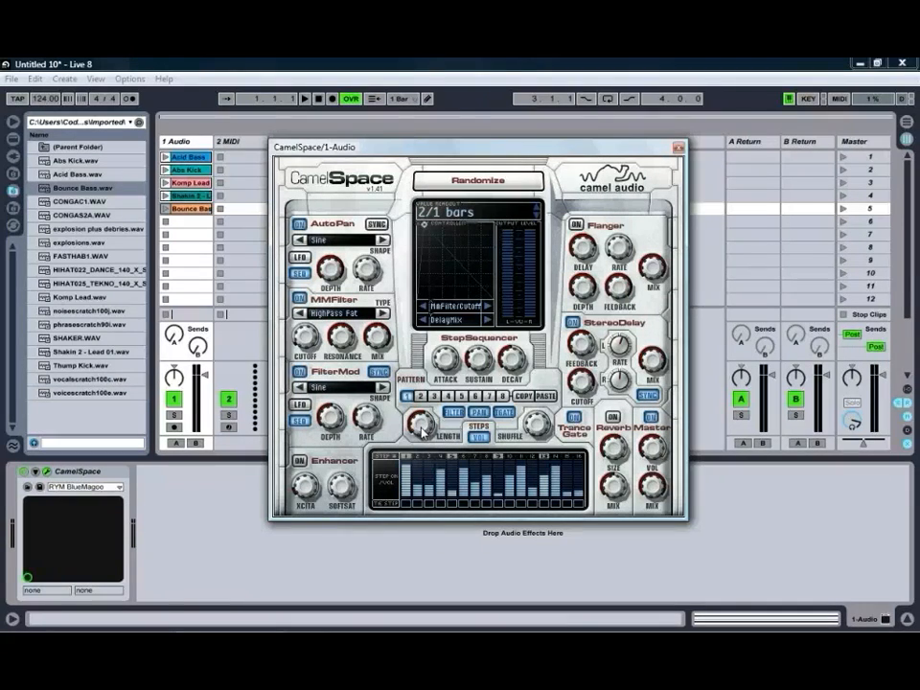
pyautogui.moveTo(539, 426); pyautogui.dragTo(547, 457)
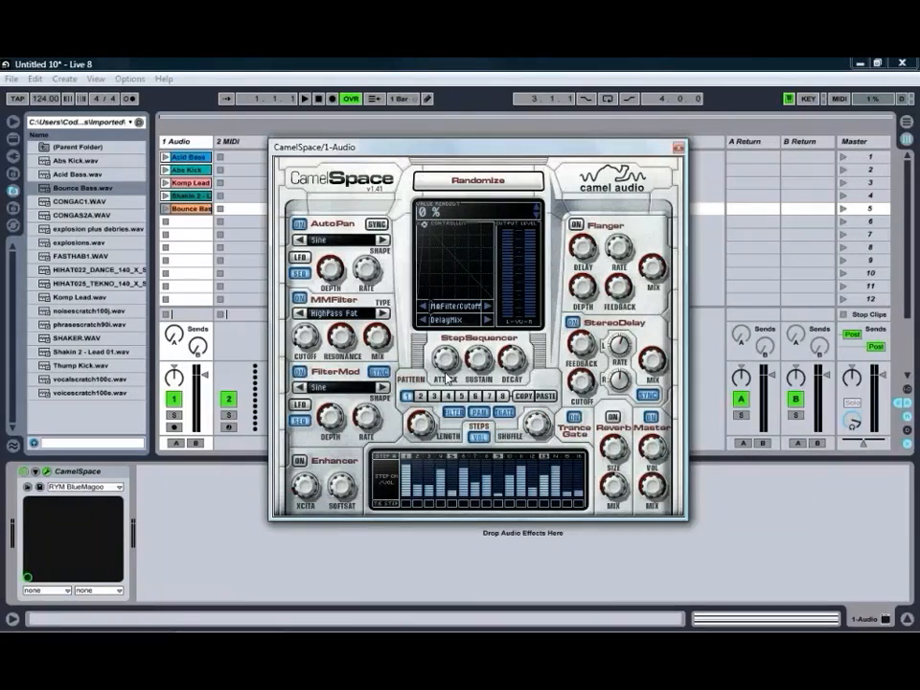
pyautogui.moveTo(481, 361)
pyautogui.mouseDown()
pyautogui.moveTo(482, 331)
pyautogui.moveTo(482, 347)
pyautogui.mouseUp()
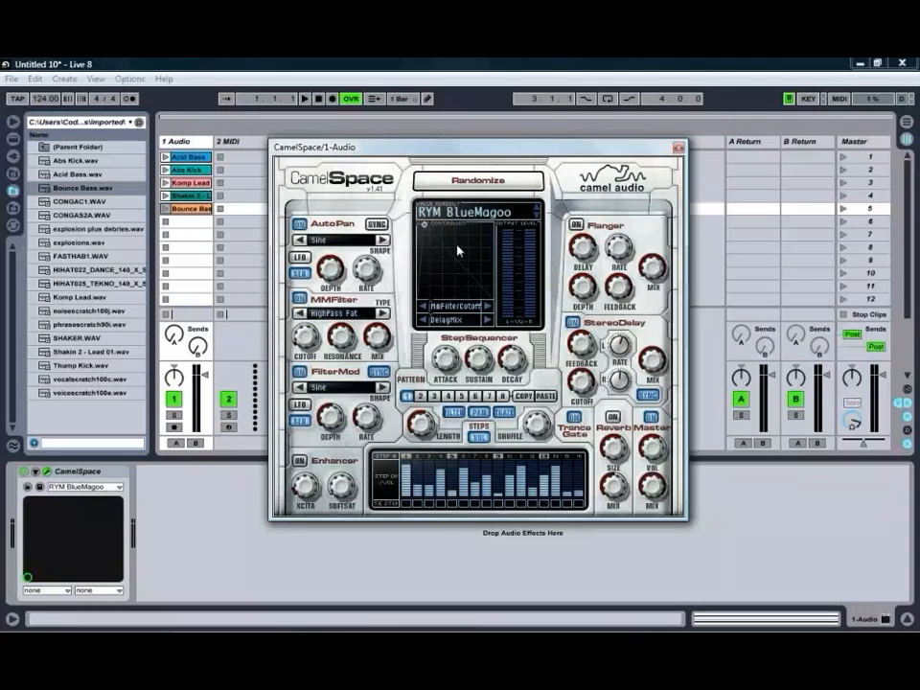
# Move the X/Y controller point to the middle of its grid and back near its original corner.
pyautogui.moveTo(424, 226); pyautogui.dragTo(455, 270)
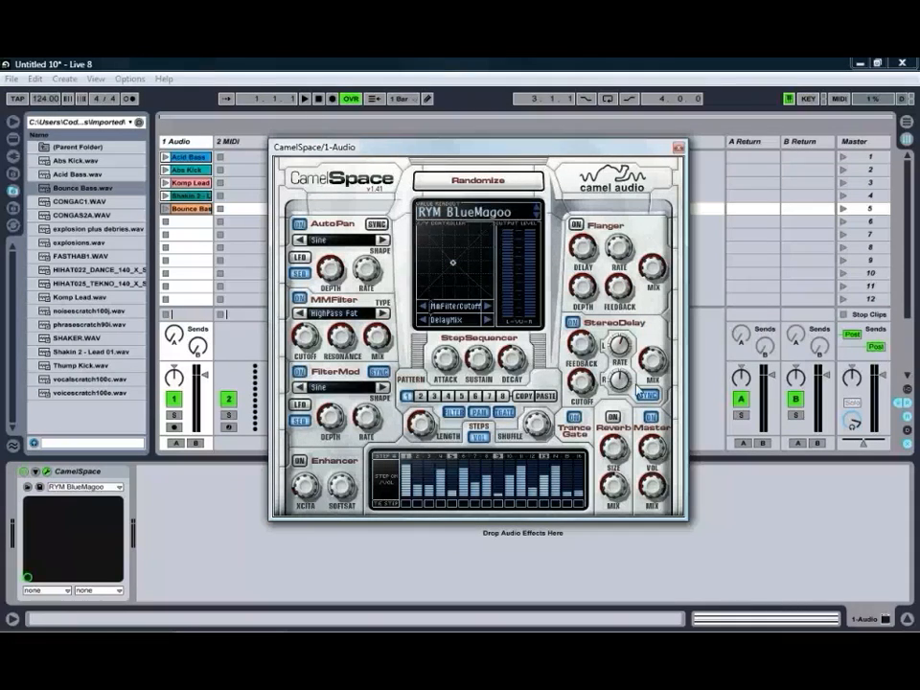
pyautogui.moveTo(452, 263); pyautogui.dragTo(431, 227)
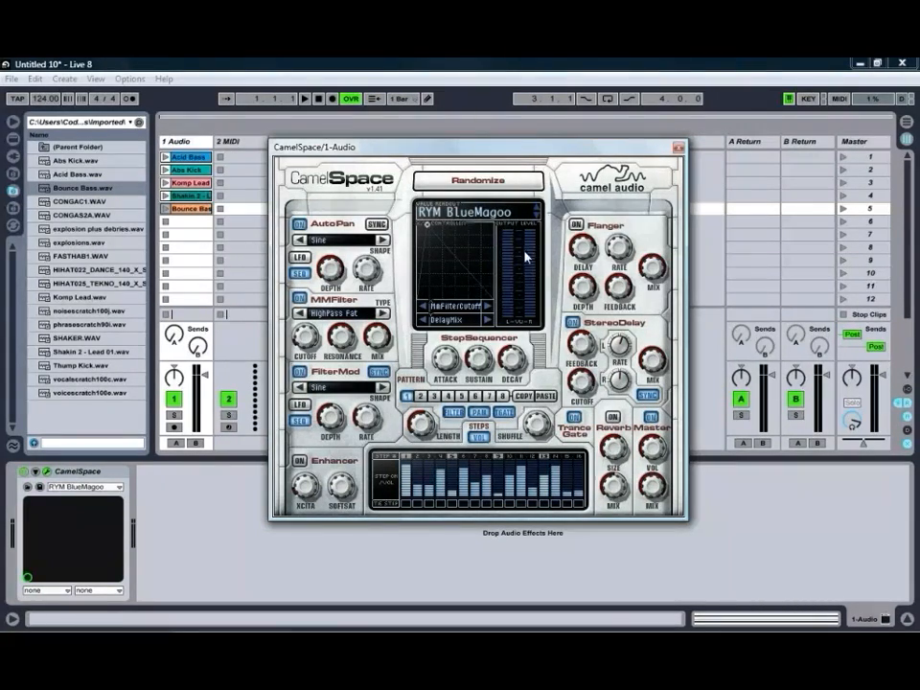
# Load the PresetsB bank in CamelSpace and clear its current preset.
pyautogui.click(468, 215)
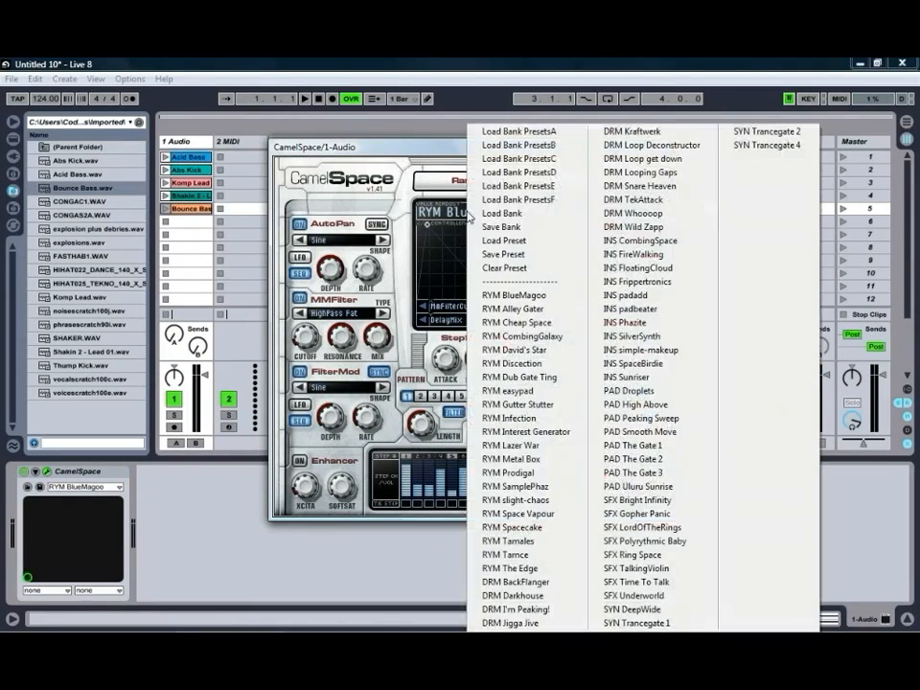
pyautogui.click(552, 150)
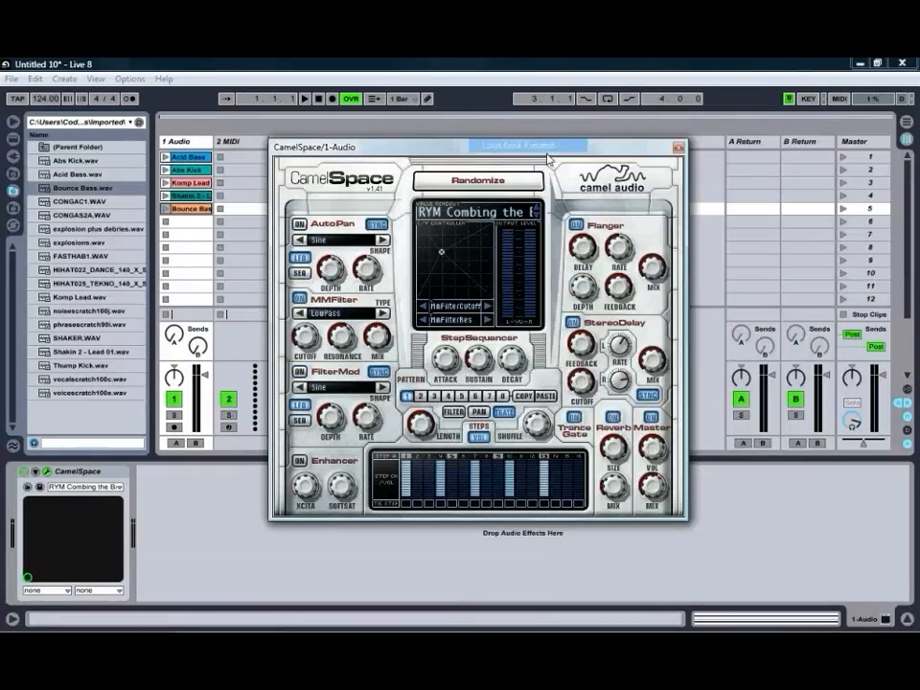
pyautogui.click(484, 218)
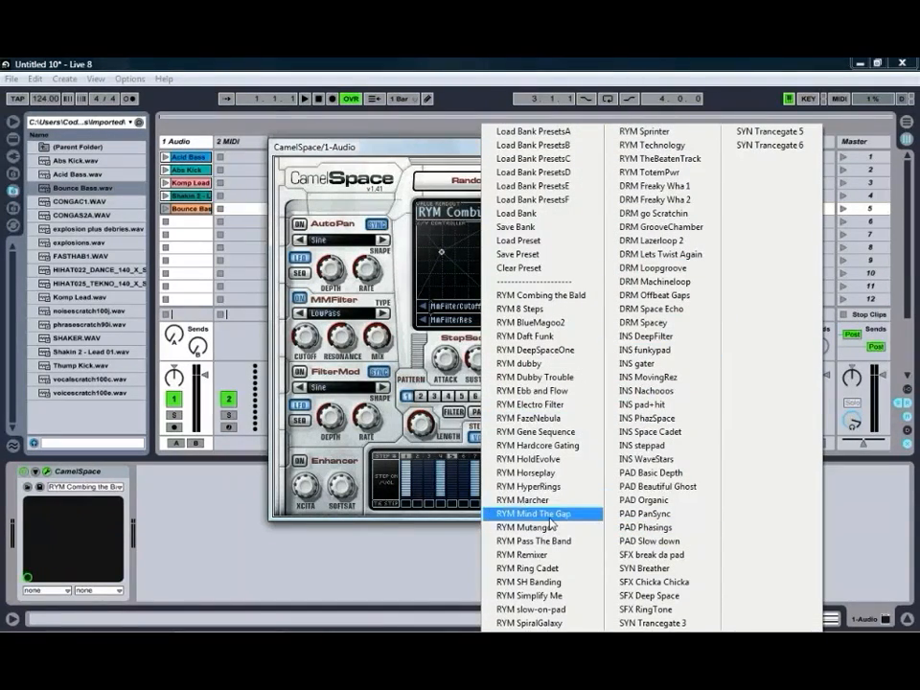
pyautogui.click(522, 269)
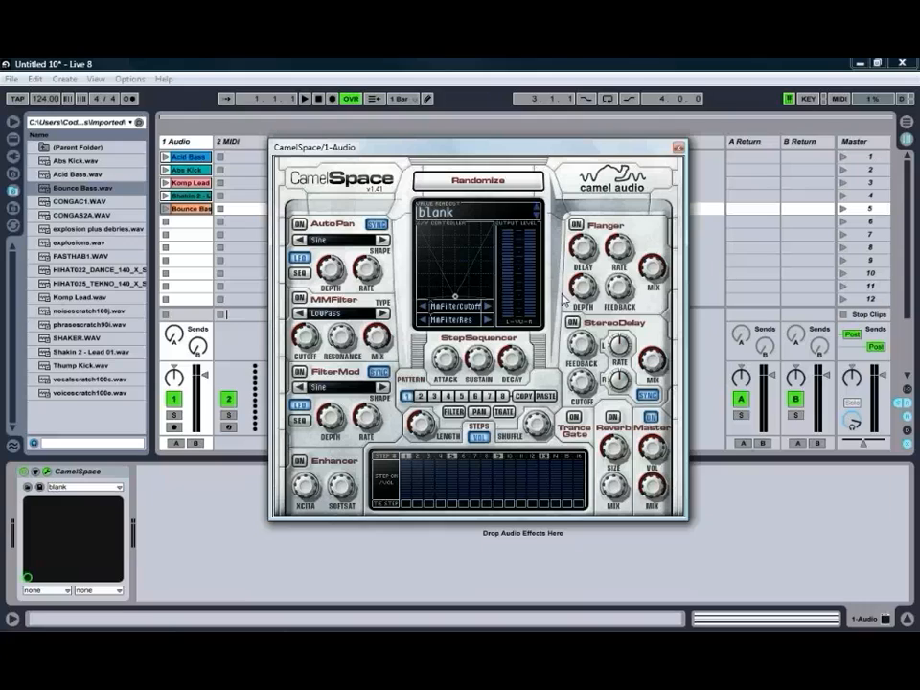
# Load the PresetsA bank and randomize the RYM BlueMagoo preset's settings repeatedly.
pyautogui.click(444, 213)
pyautogui.click(467, 132)
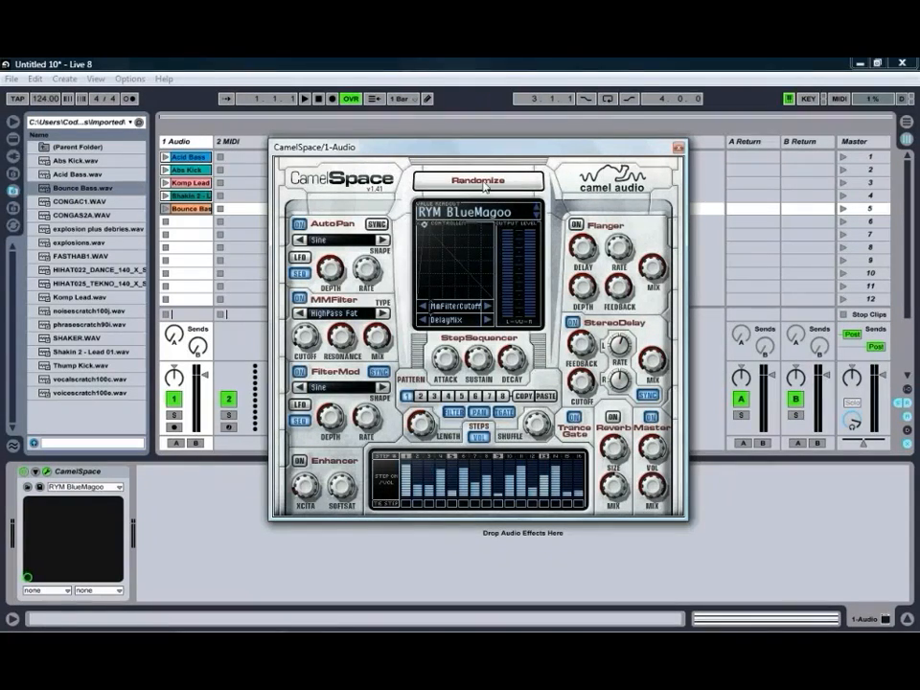
pyautogui.click(476, 180)
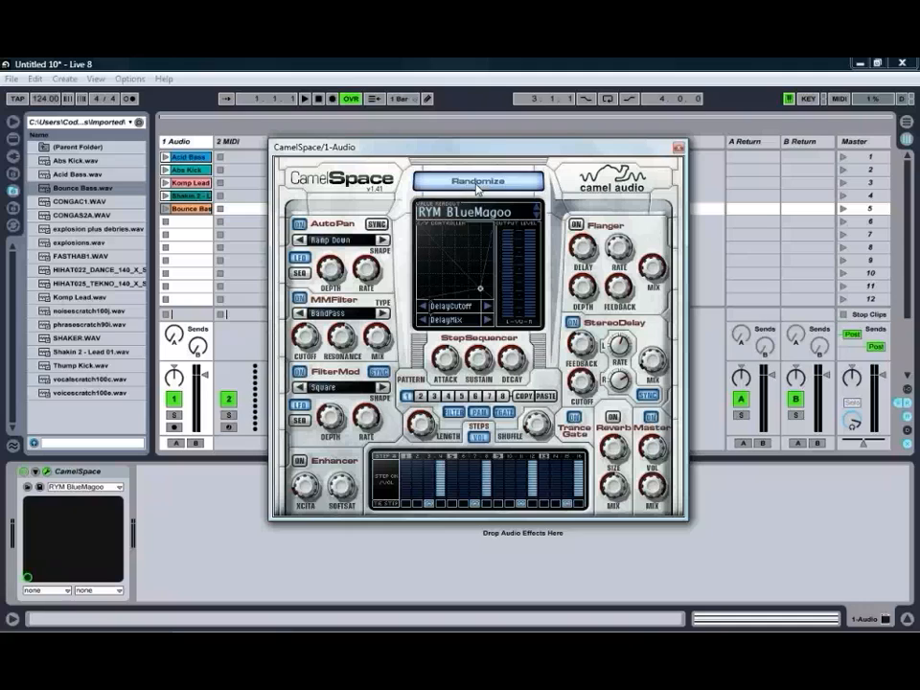
pyautogui.click(476, 180)
pyautogui.click(476, 182)
pyautogui.click(477, 182)
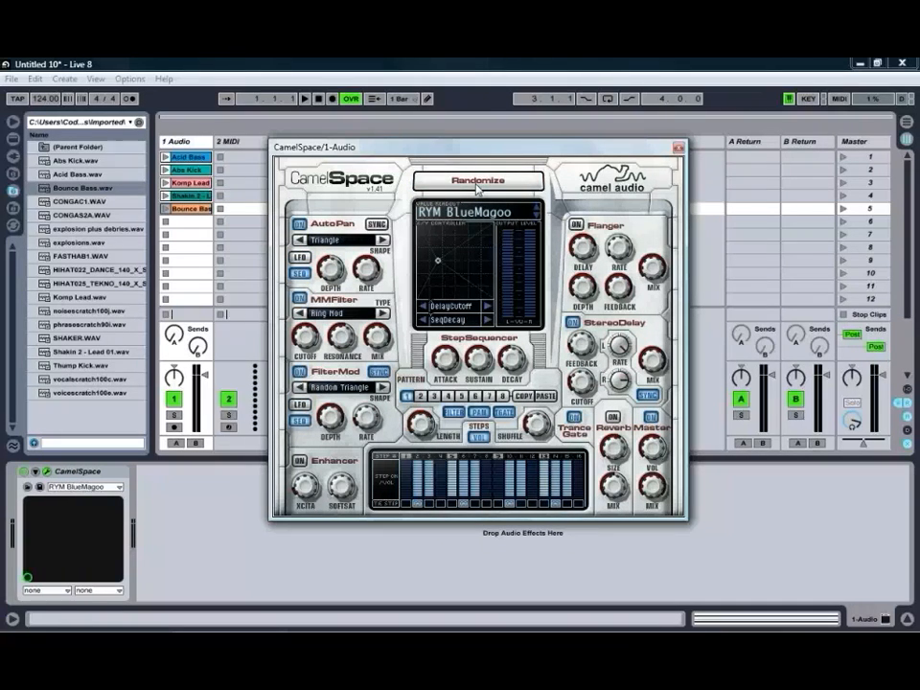
pyautogui.click(476, 182)
pyautogui.click(477, 182)
pyautogui.click(476, 182)
pyautogui.click(476, 182)
pyautogui.click(477, 182)
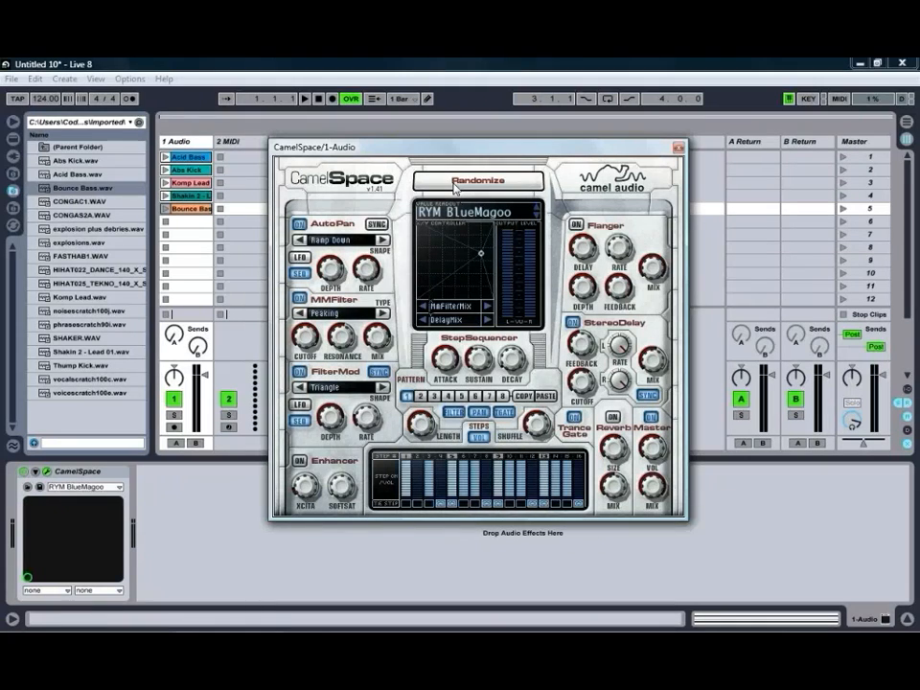
pyautogui.click(456, 188)
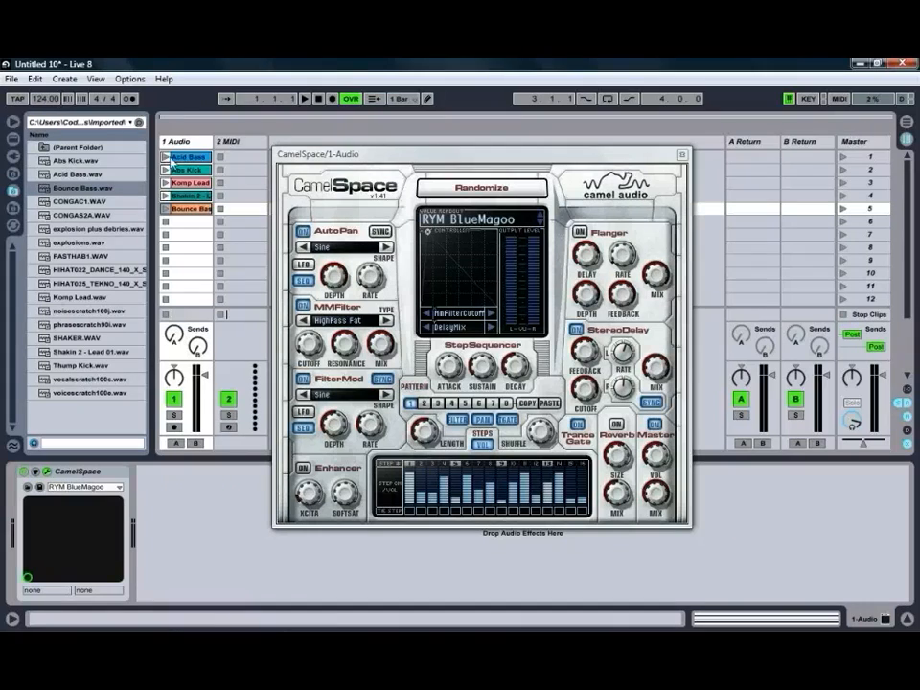
# Play the Acid Bass clip and compare its sound with CamelSpace bypassed and active.
pyautogui.click(165, 157)
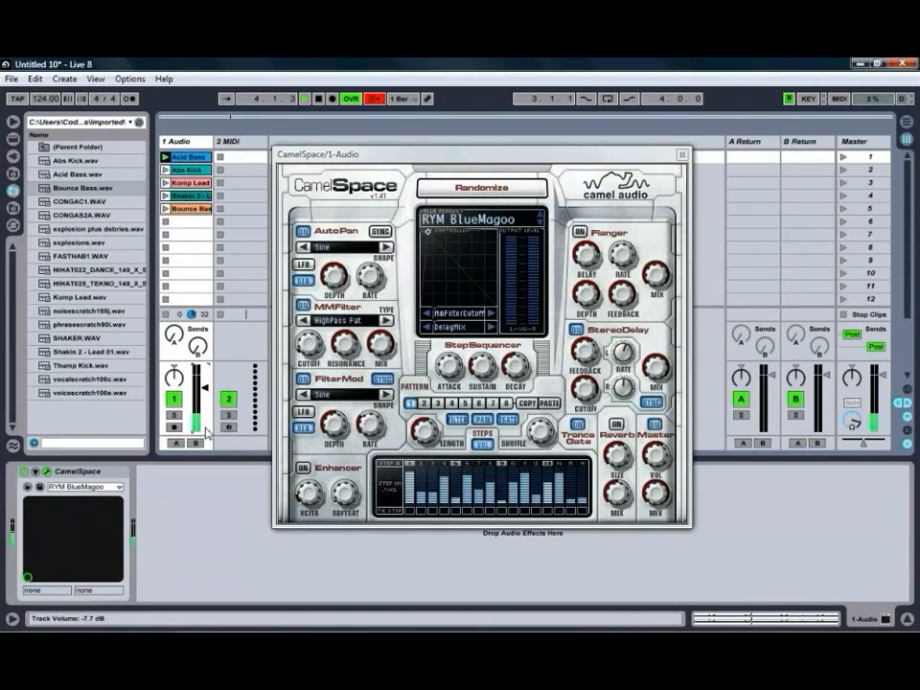
pyautogui.click(23, 472)
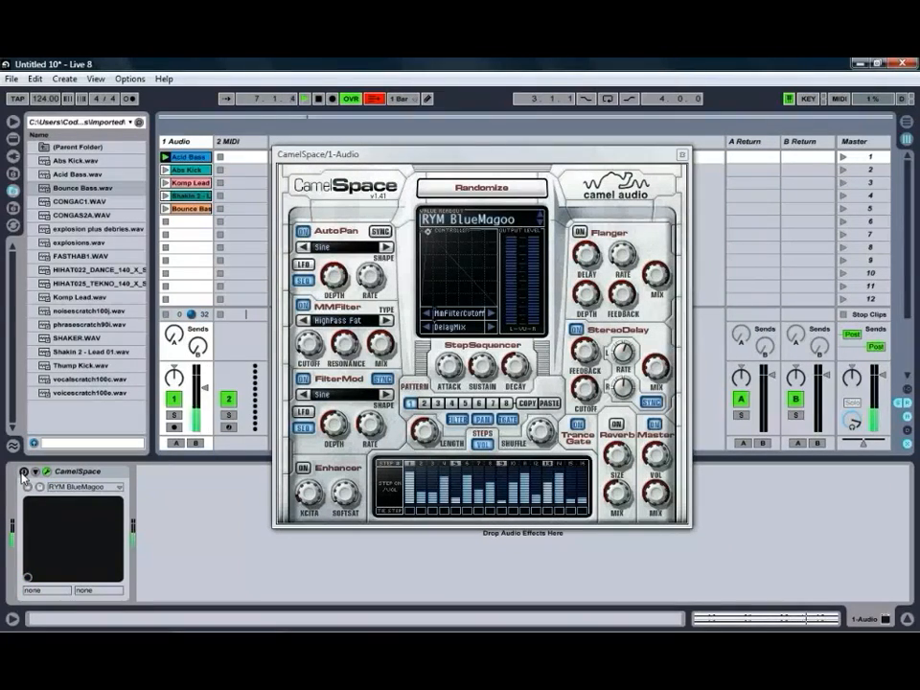
pyautogui.click(23, 472)
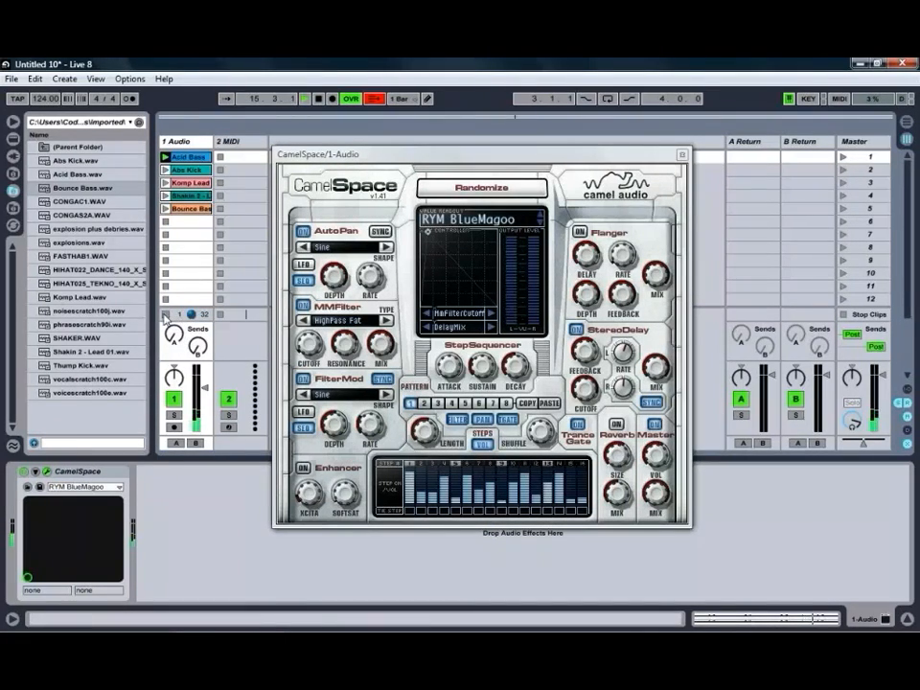
# Launch the Komp Lead clip with CamelSpace bypassed and set the tempo to 154 BPM.
pyautogui.click(23, 471)
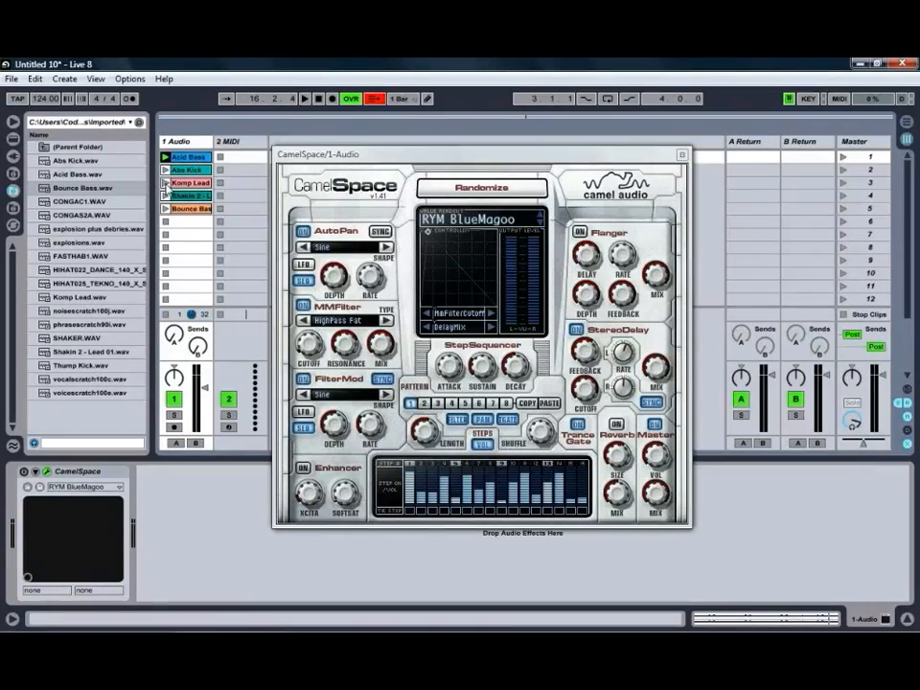
pyautogui.click(166, 183)
pyautogui.moveTo(47, 101); pyautogui.dragTo(45, 99)
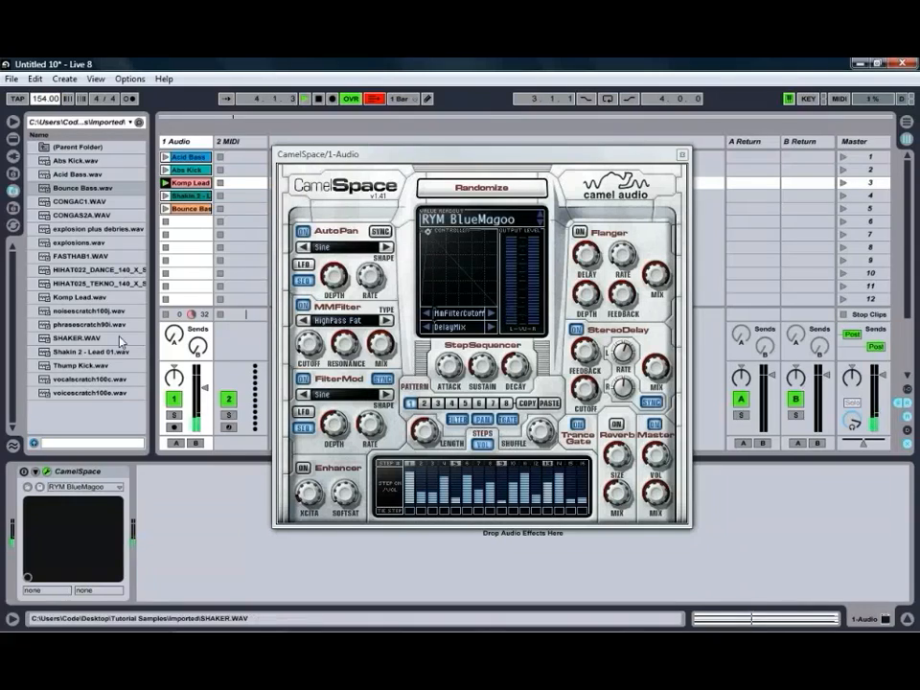
# Reactivate CamelSpace and raise the audio track's volume to about -1.5 dB.
pyautogui.click(24, 472)
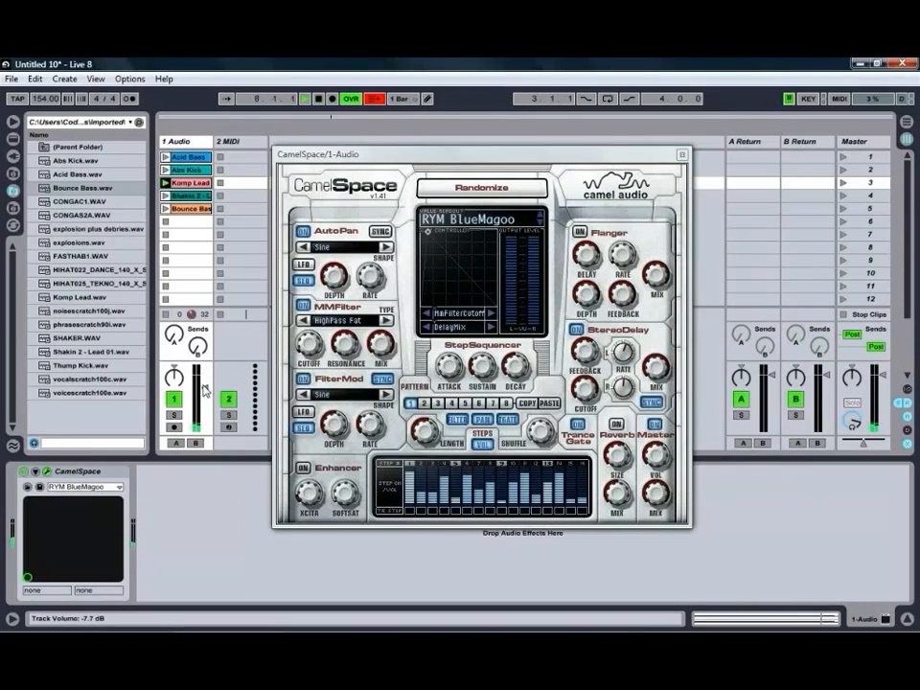
pyautogui.moveTo(203, 383); pyautogui.dragTo(204, 377)
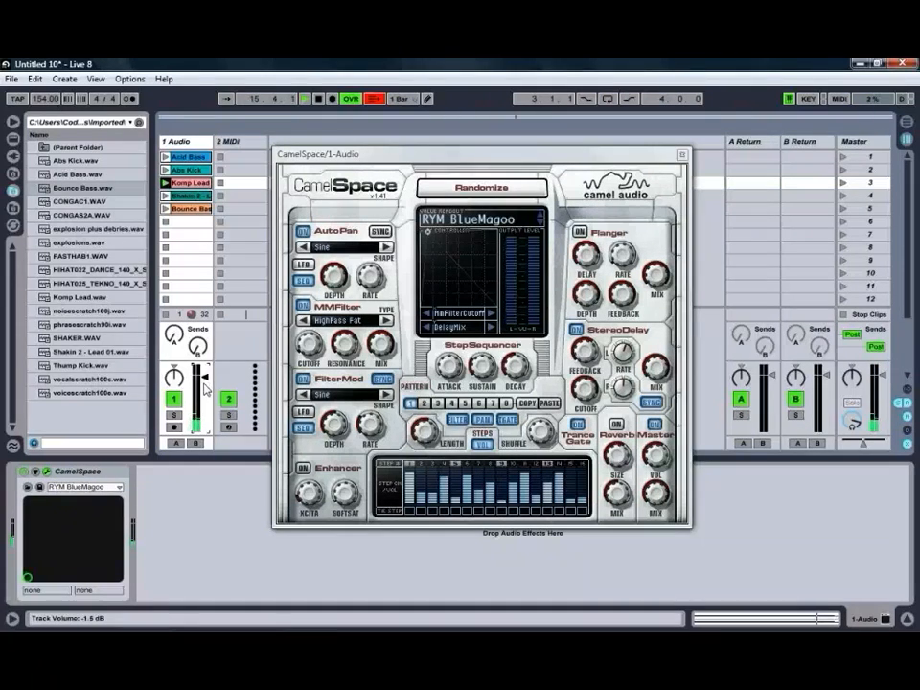
# Audition the INS FloatingCloud and DRM Whoooop presets on the Komp Lead clip and lower the audio track's volume slightly.
pyautogui.click(469, 223)
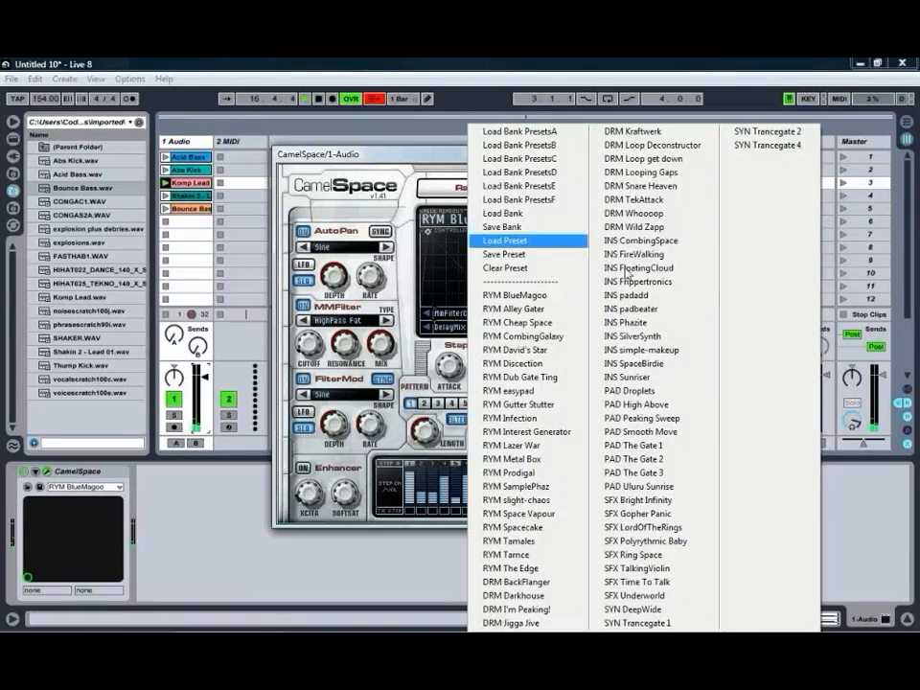
pyautogui.click(640, 268)
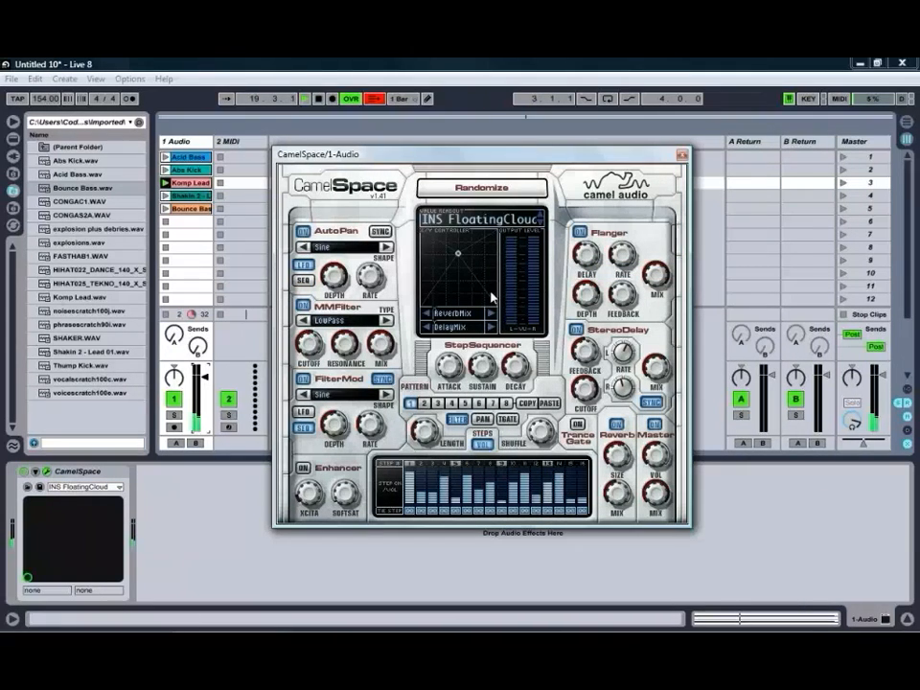
pyautogui.click(482, 223)
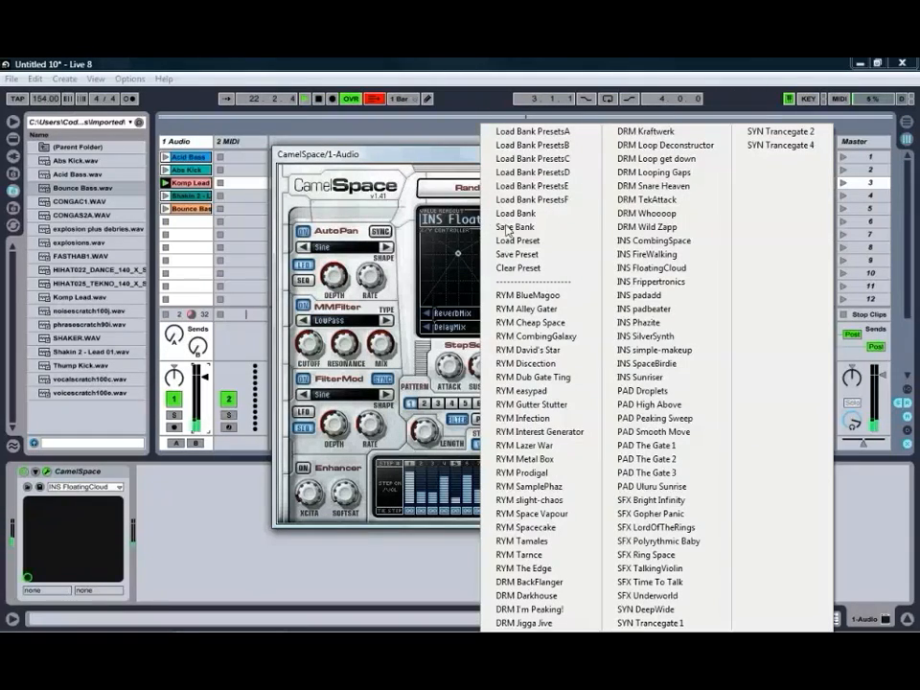
pyautogui.click(633, 219)
pyautogui.moveTo(203, 376); pyautogui.dragTo(202, 381)
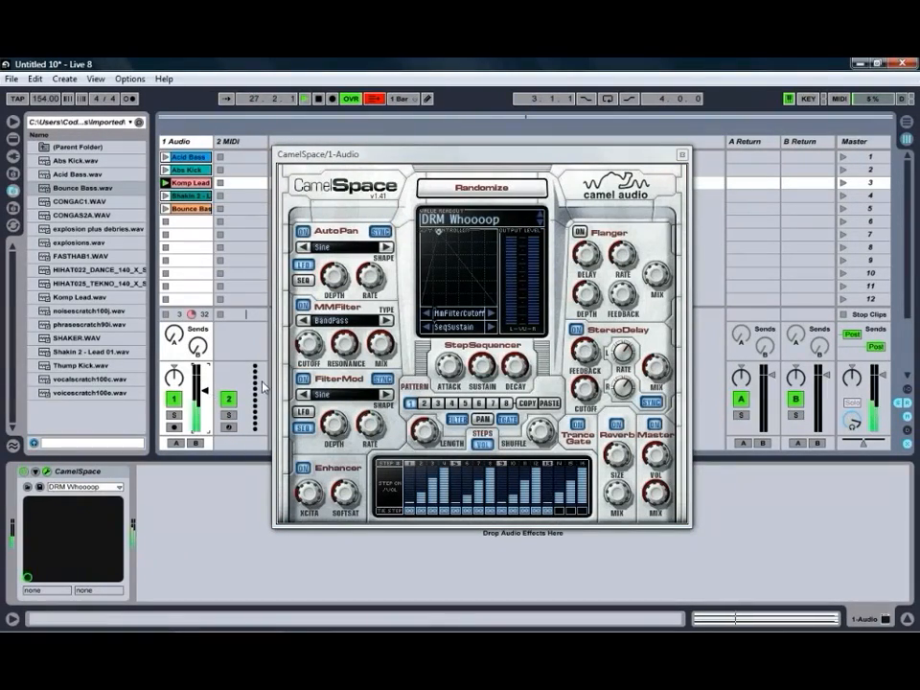
# Load the RYM Tarnce preset and switch its Trance Gate on.
pyautogui.click(431, 232)
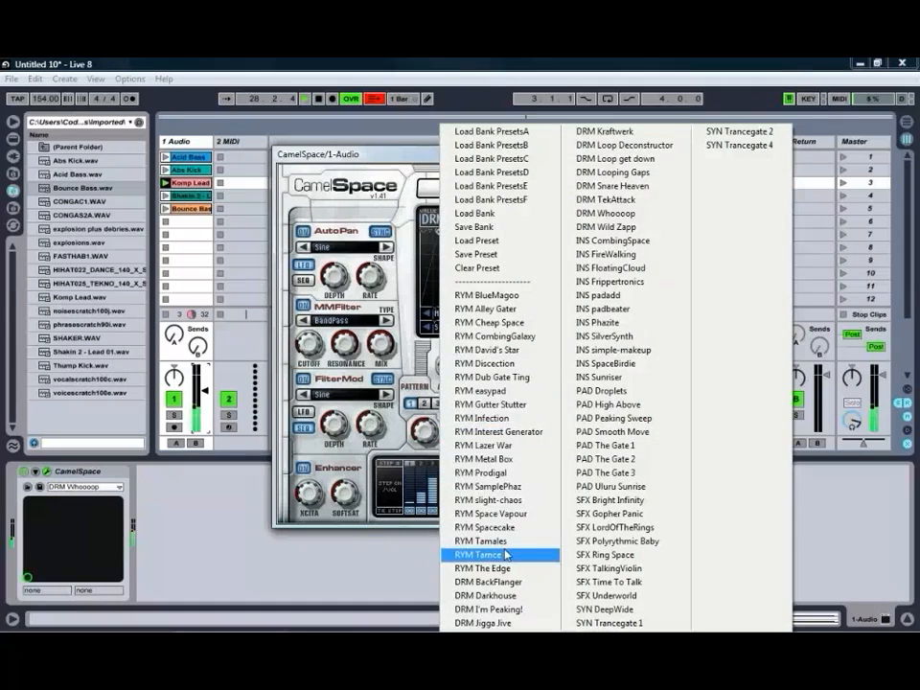
pyautogui.click(507, 554)
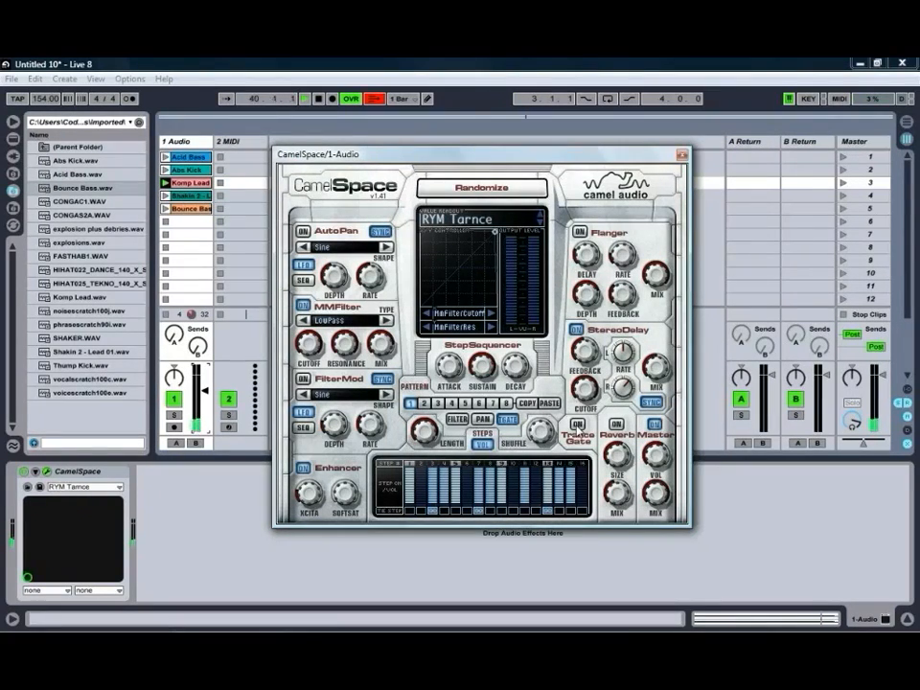
pyautogui.click(577, 425)
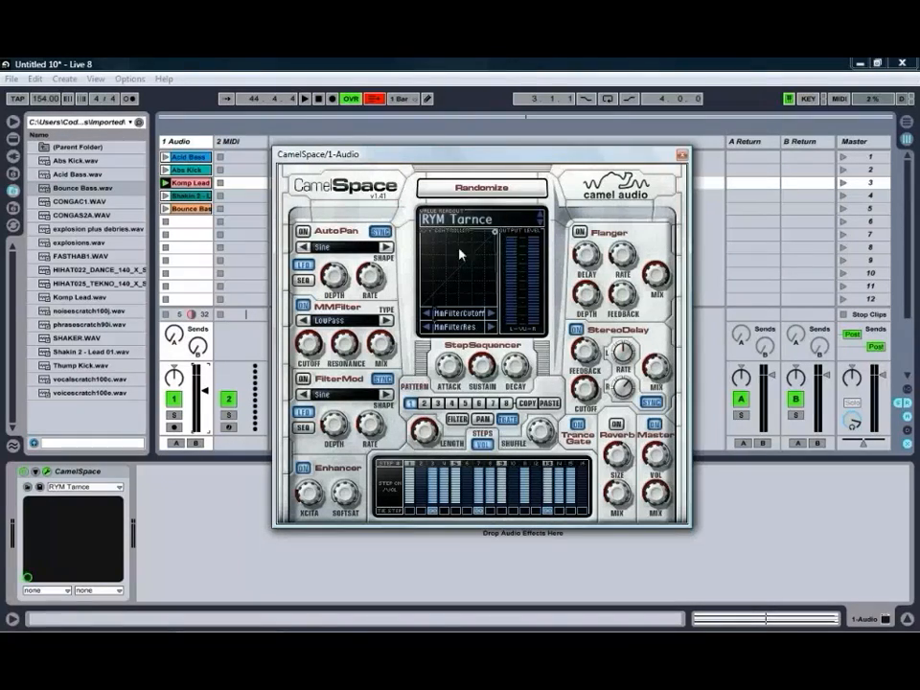
# Clear the current CamelSpace preset to start from a blank one.
pyautogui.click(458, 218)
pyautogui.click(491, 265)
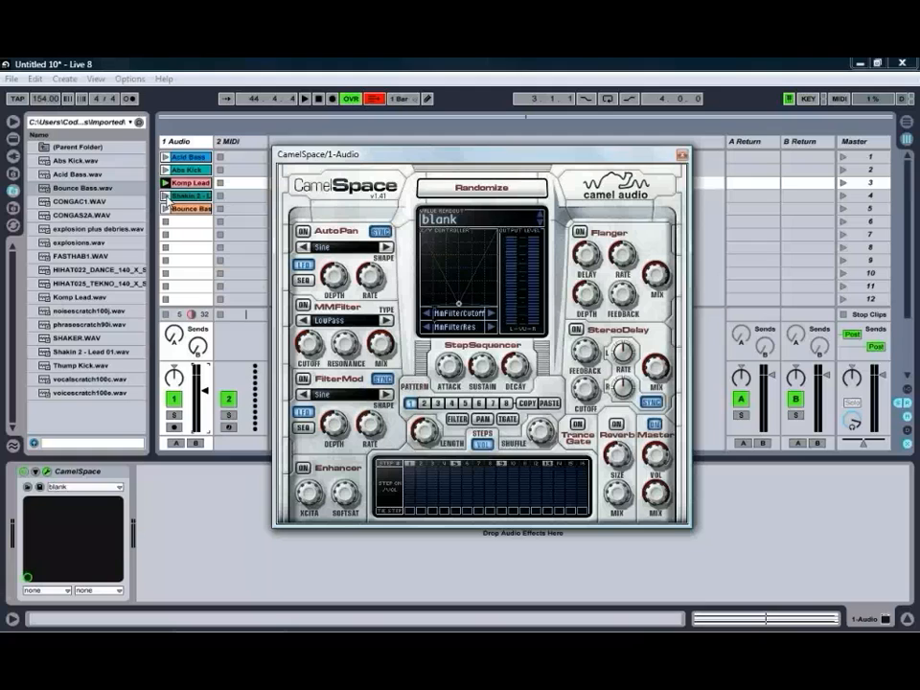
# Launch the Shakin 2 lead clip and set the tempo to 90 BPM.
pyautogui.click(166, 195)
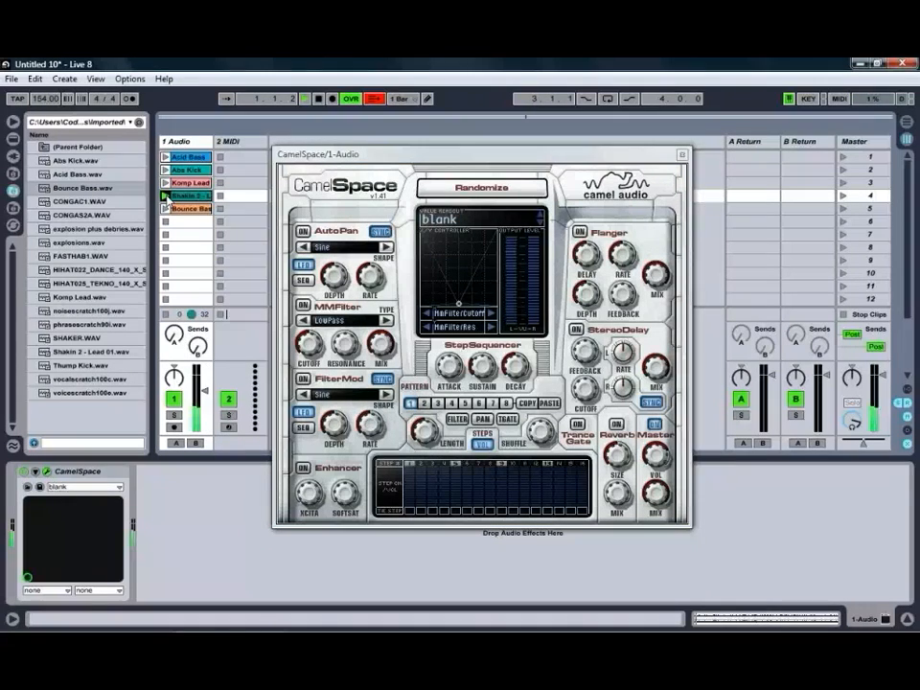
pyautogui.moveTo(44, 99); pyautogui.dragTo(49, 105)
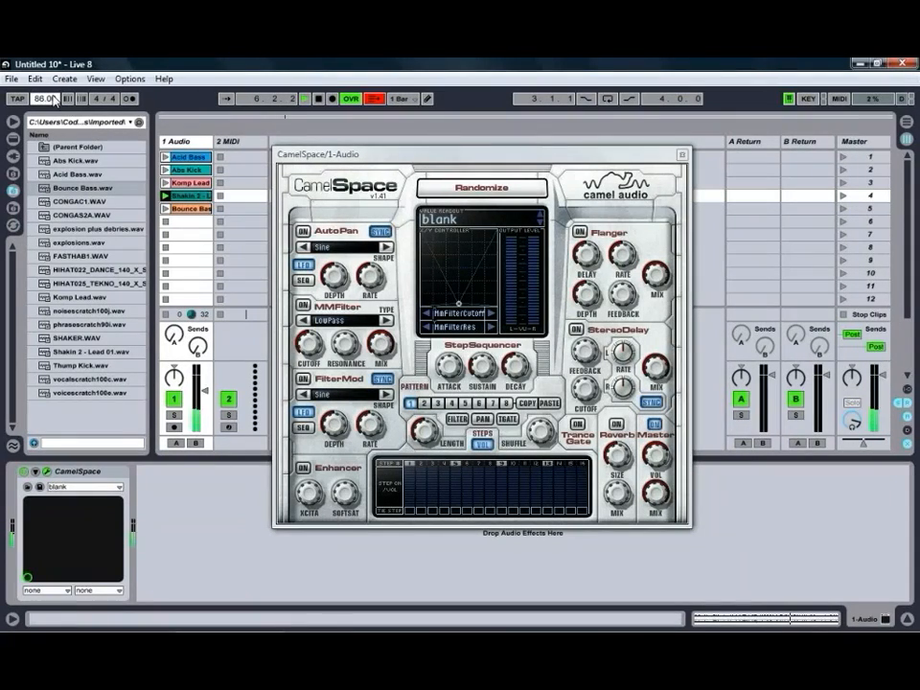
pyautogui.moveTo(53, 96); pyautogui.dragTo(51, 101)
# Switch on the Enhancer, raise its Softsat and Xcita amounts, and lower the master volume to compensate.
pyautogui.click(304, 468)
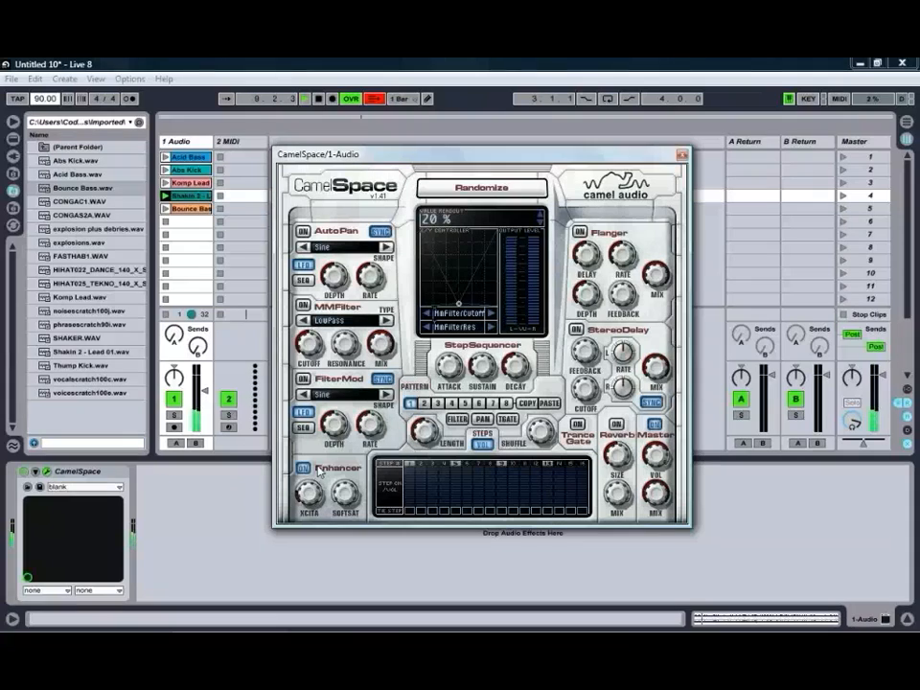
pyautogui.moveTo(346, 497); pyautogui.dragTo(346, 459)
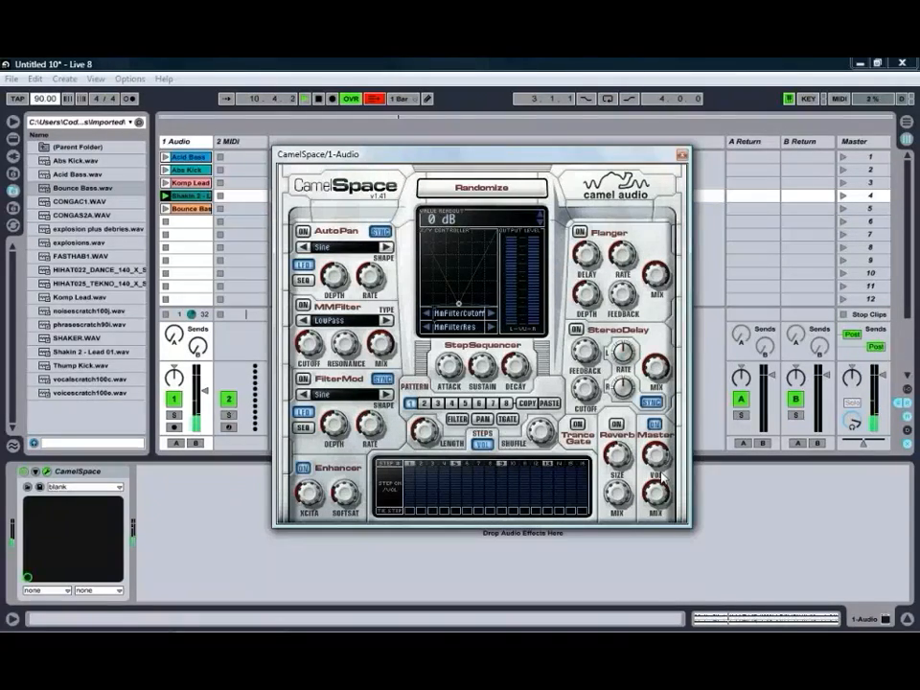
pyautogui.moveTo(657, 449); pyautogui.dragTo(658, 488)
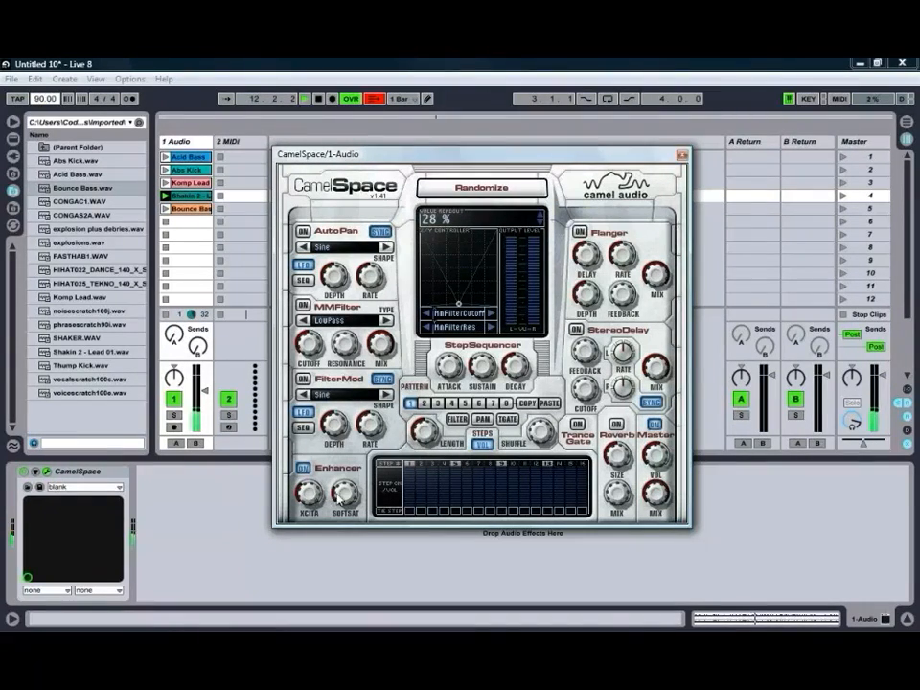
pyautogui.moveTo(300, 502); pyautogui.dragTo(315, 476)
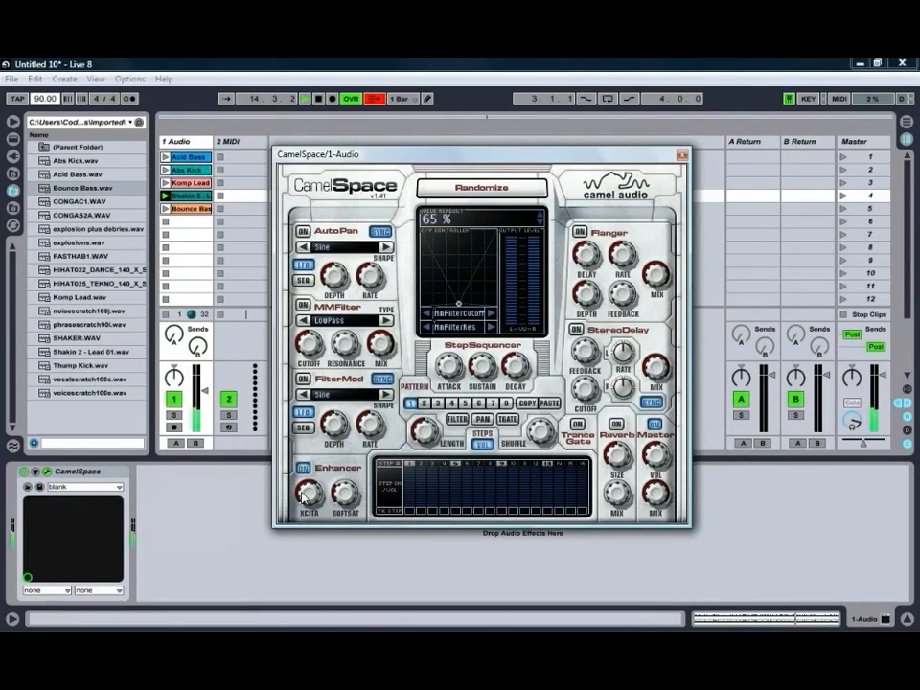
# Switch on AutoPan, adjust its depth, and try the Ramp Up shape before returning to Sine.
pyautogui.click(303, 232)
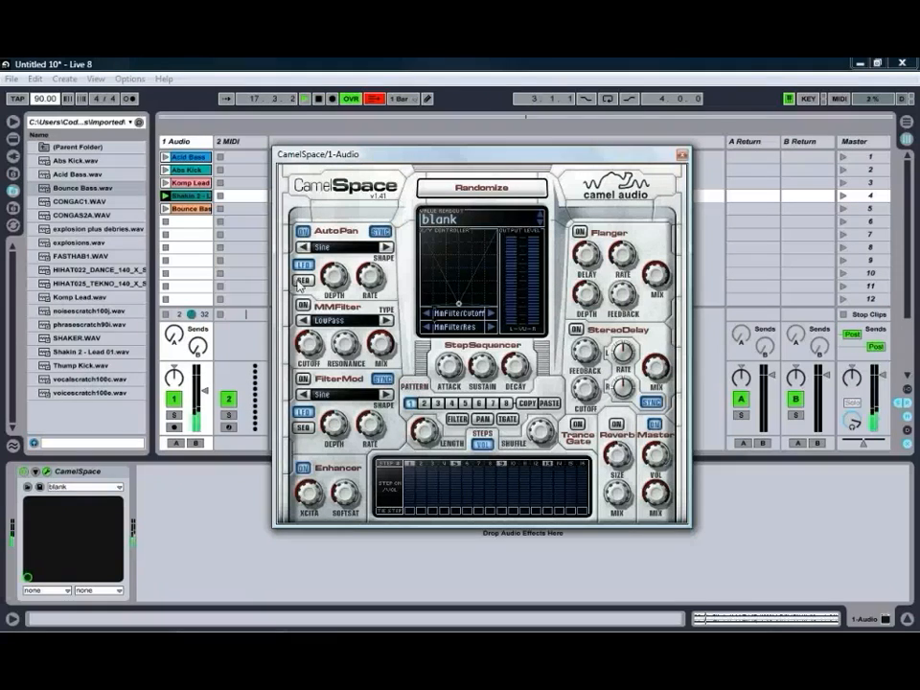
pyautogui.moveTo(338, 278)
pyautogui.moveTo(338, 278); pyautogui.dragTo(377, 234)
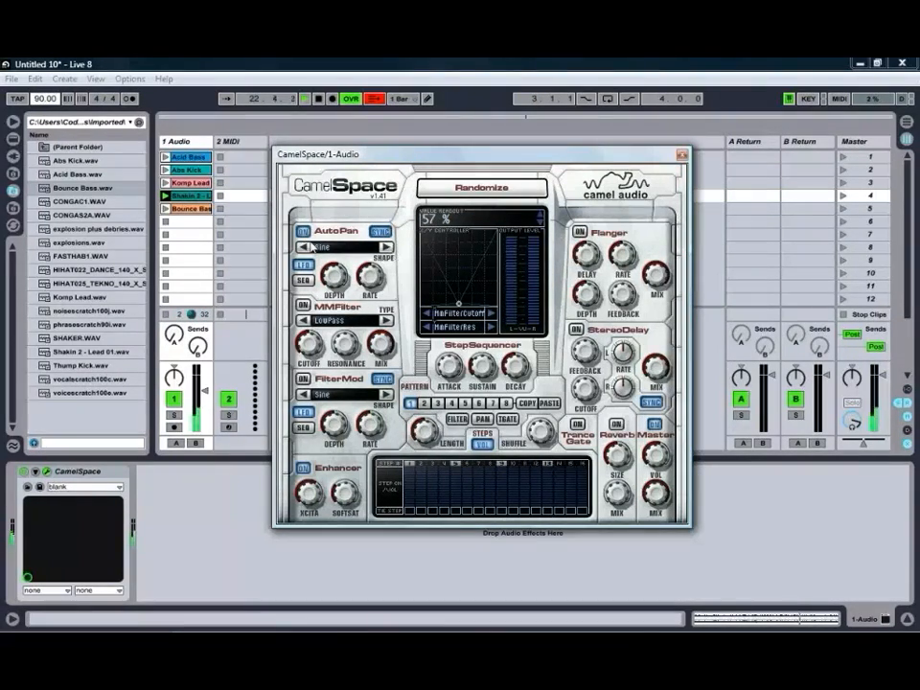
pyautogui.click(387, 248)
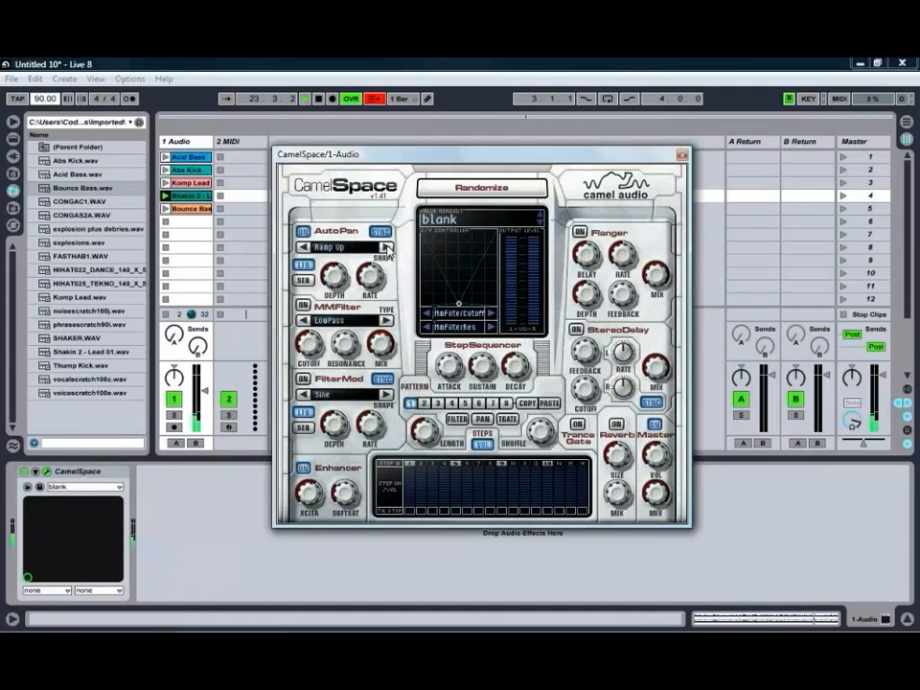
pyautogui.click(303, 249)
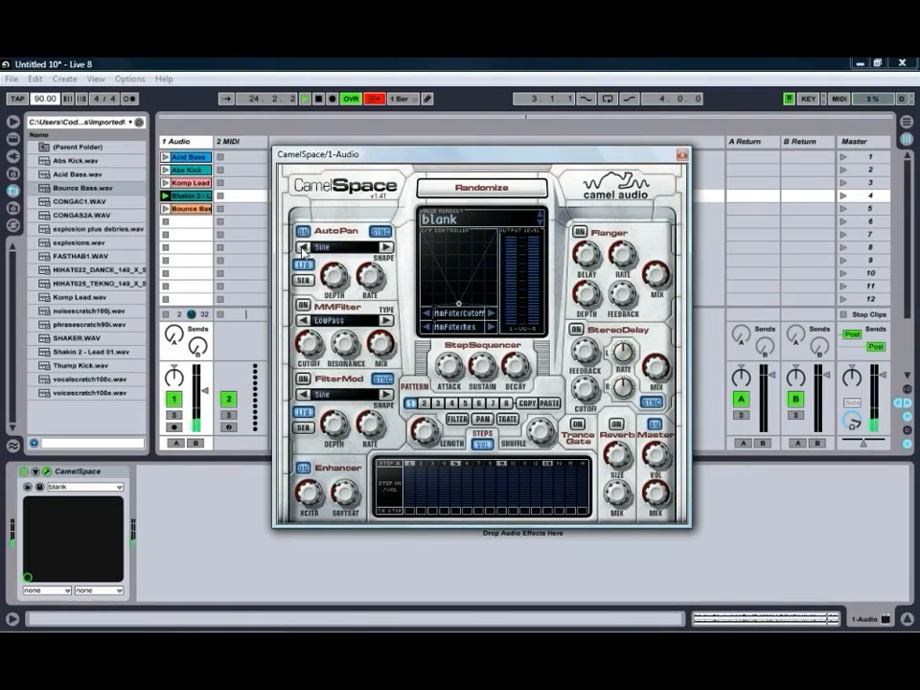
# Switch on the MMFilter, set its type to Notch and adjust its resonance.
pyautogui.click(304, 307)
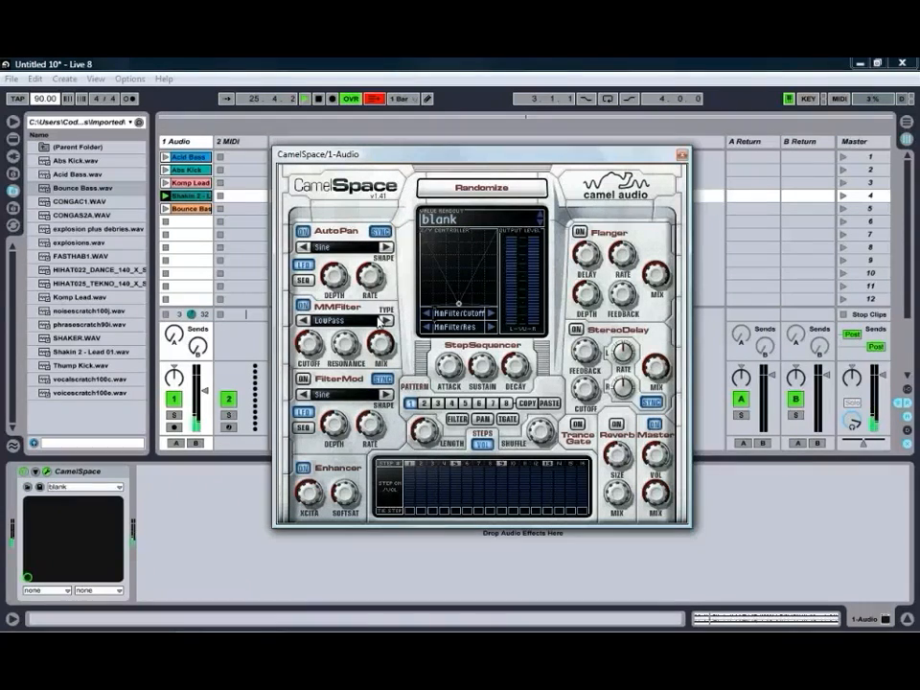
pyautogui.click(386, 322)
pyautogui.click(386, 322)
pyautogui.click(387, 322)
pyautogui.click(387, 322)
pyautogui.click(386, 322)
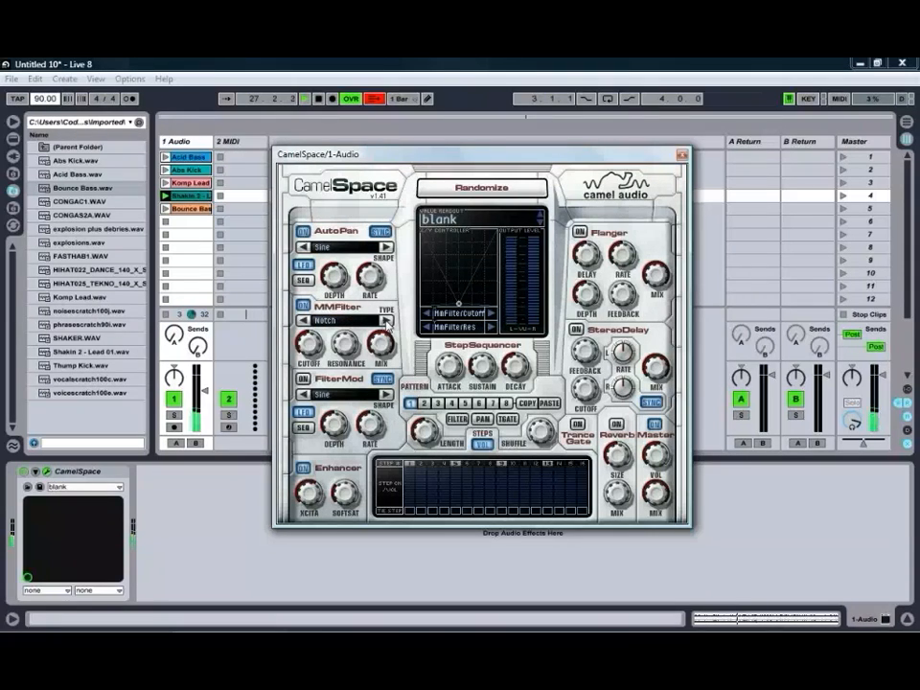
pyautogui.moveTo(347, 350)
pyautogui.mouseDown()
pyautogui.moveTo(346, 337)
pyautogui.moveTo(349, 351)
pyautogui.mouseUp()
# Switch on FilterMod with the Sine shape, setting its rate to 4/1* bars and its depth to about 63%.
pyautogui.moveTo(311, 362)
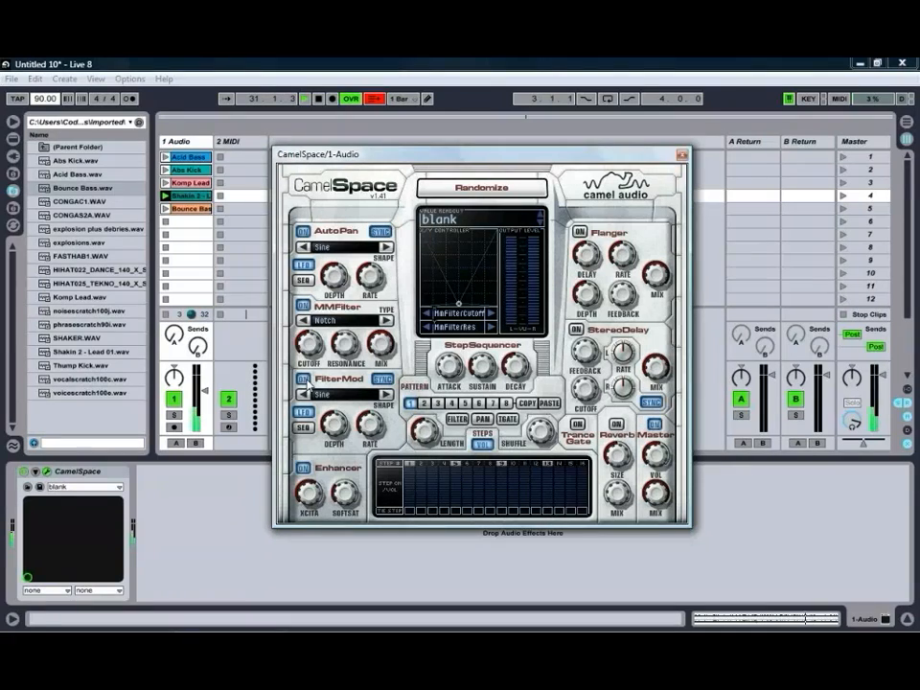
pyautogui.moveTo(333, 431)
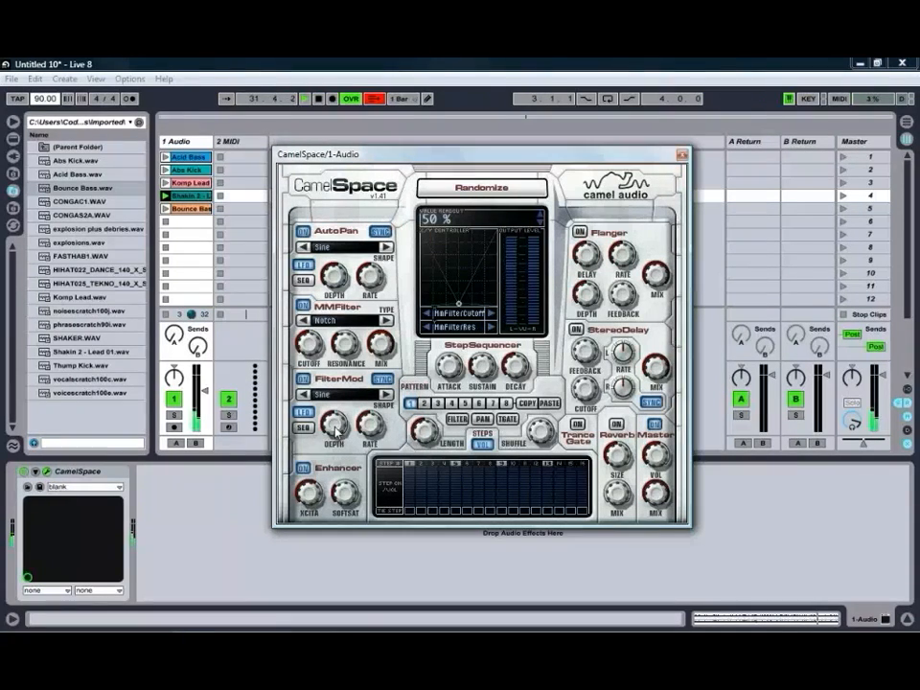
pyautogui.moveTo(367, 423); pyautogui.dragTo(376, 487)
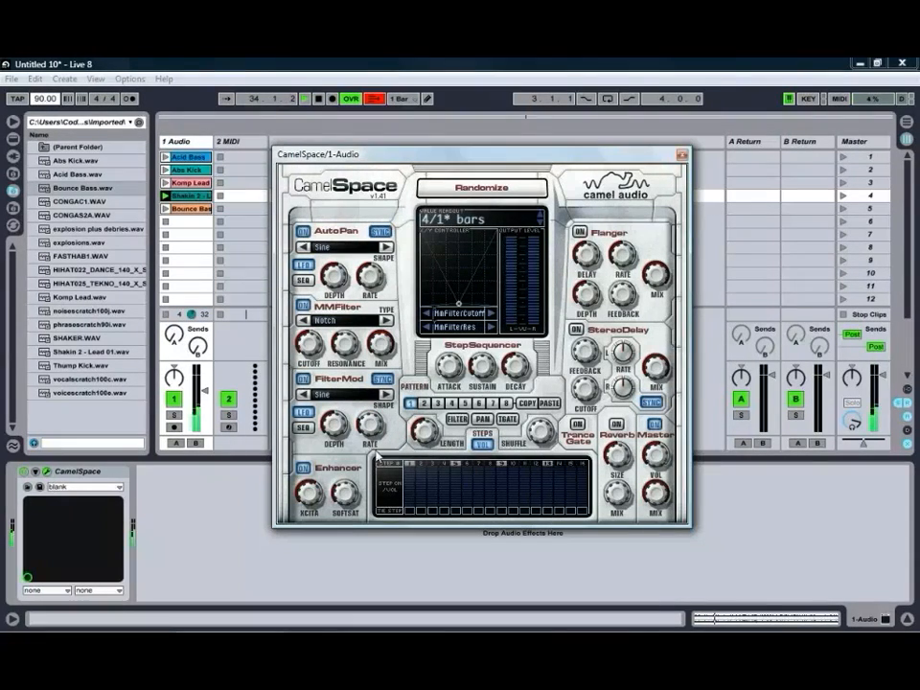
pyautogui.moveTo(325, 433)
pyautogui.moveTo(325, 433); pyautogui.dragTo(341, 415)
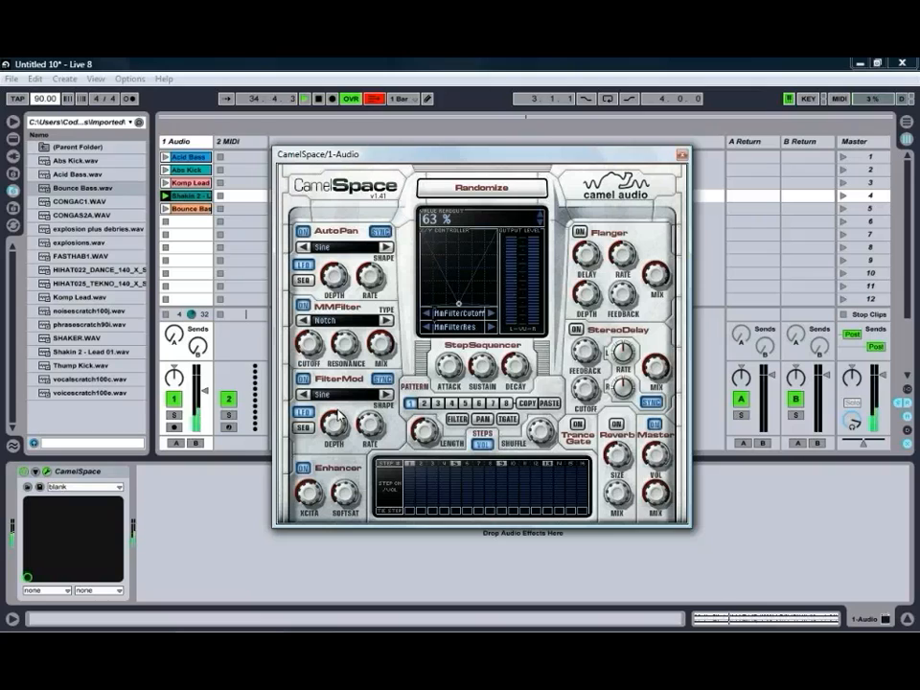
pyautogui.moveTo(378, 431)
pyautogui.moveTo(336, 426)
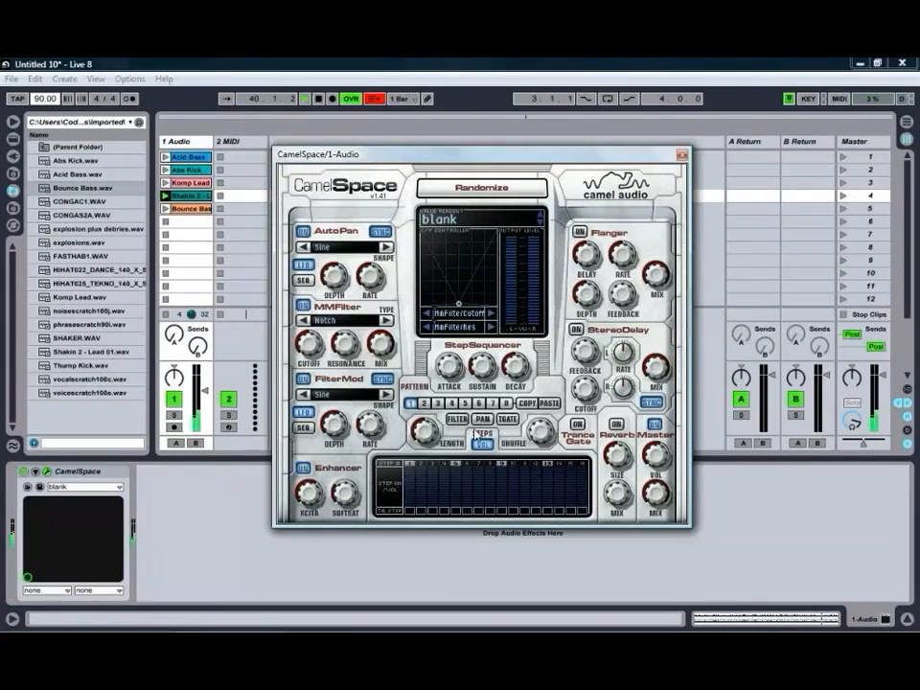
# Drive FilterMod from the step sequencer's filter steps, fill every second volume step, and set the pattern length to 8/1T bars.
pyautogui.click(304, 429)
pyautogui.click(457, 418)
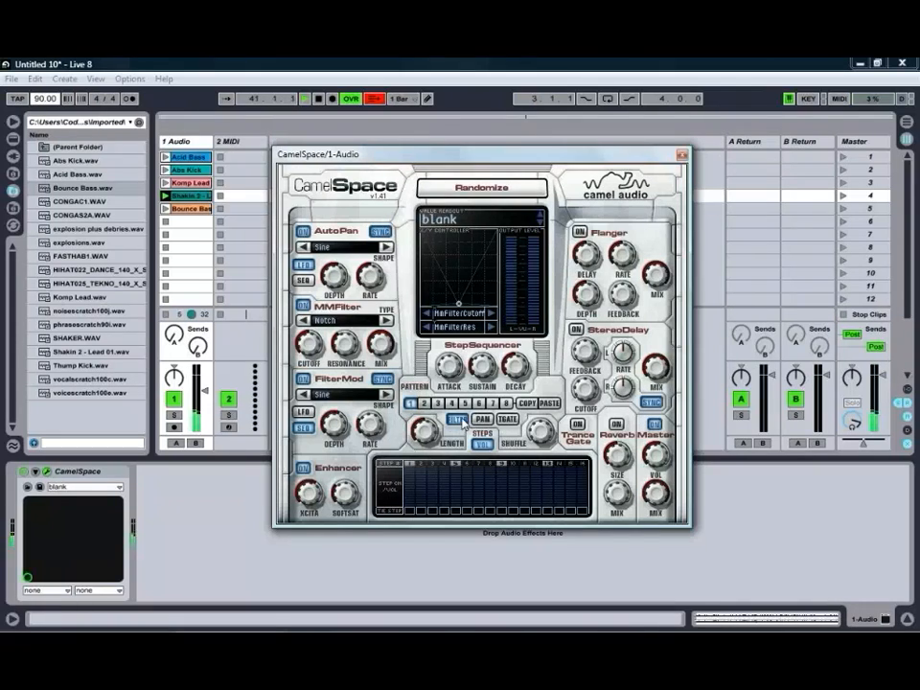
pyautogui.rightClick(407, 493)
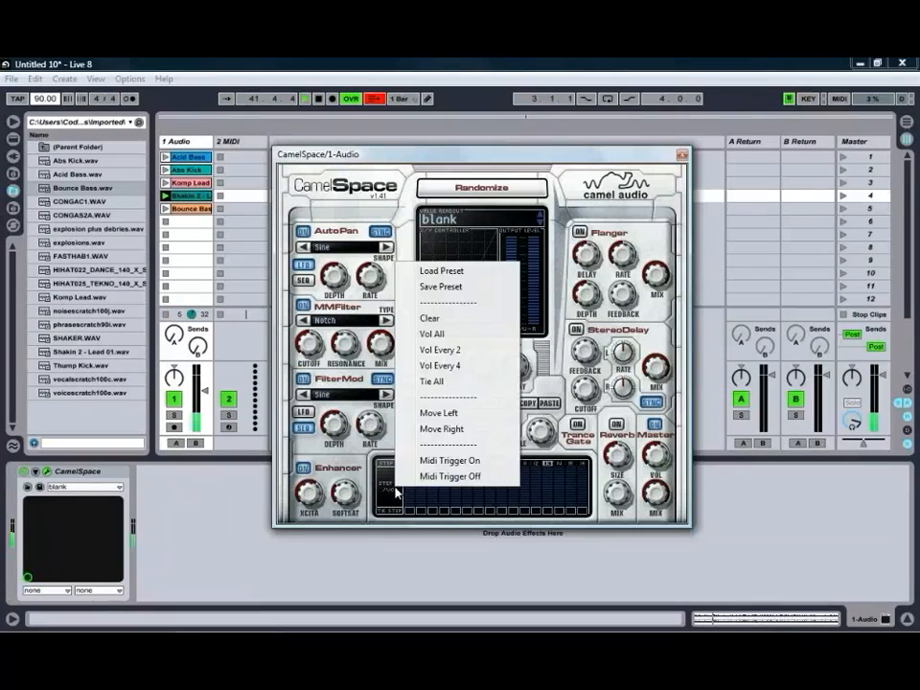
pyautogui.click(441, 351)
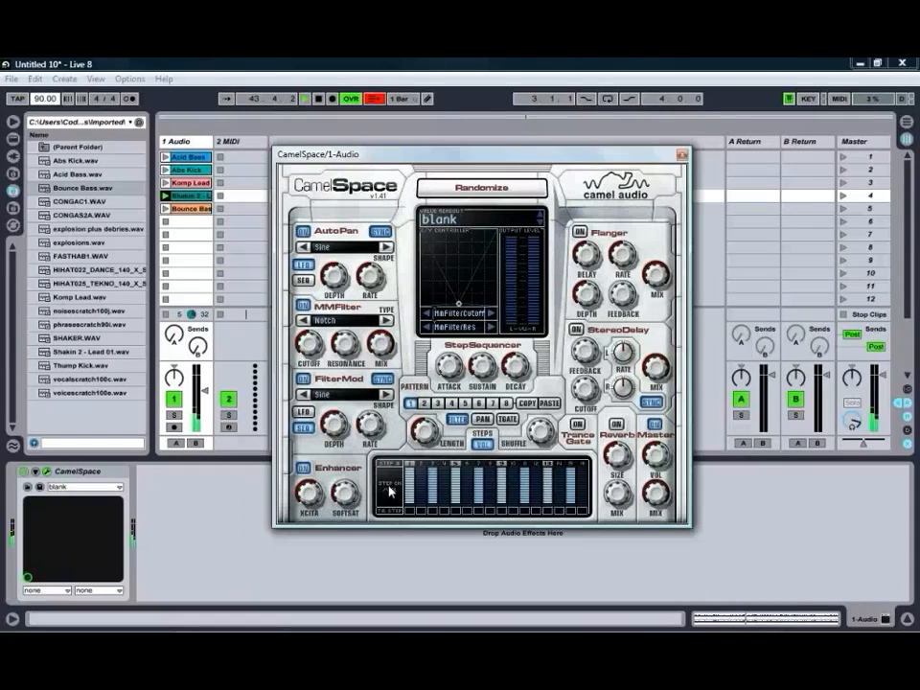
pyautogui.moveTo(425, 433); pyautogui.dragTo(425, 452)
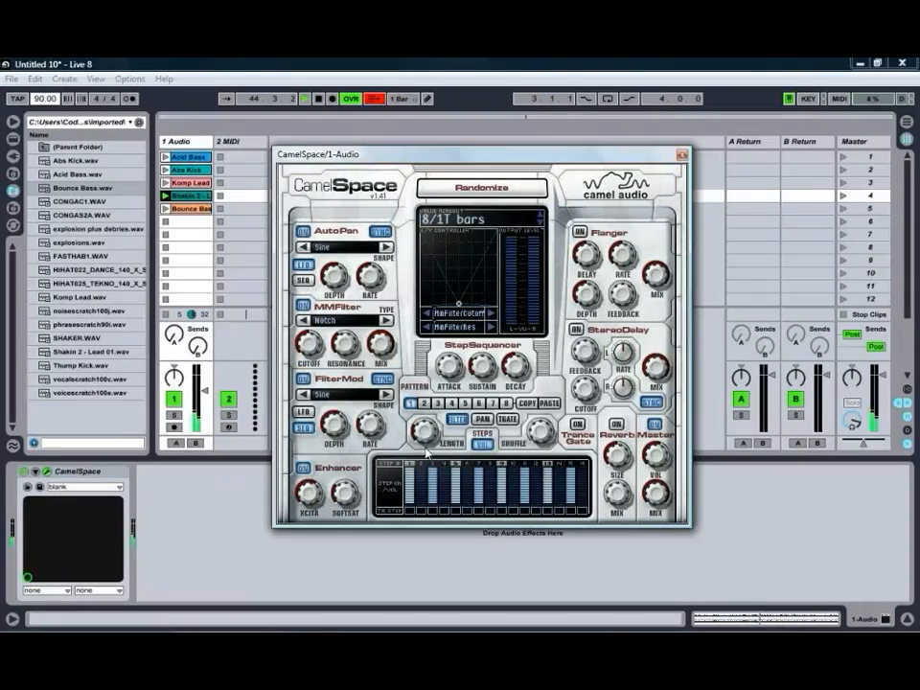
# Switch the MMFilter off and the Flanger on, and adjust the Flanger's depth.
pyautogui.click(304, 305)
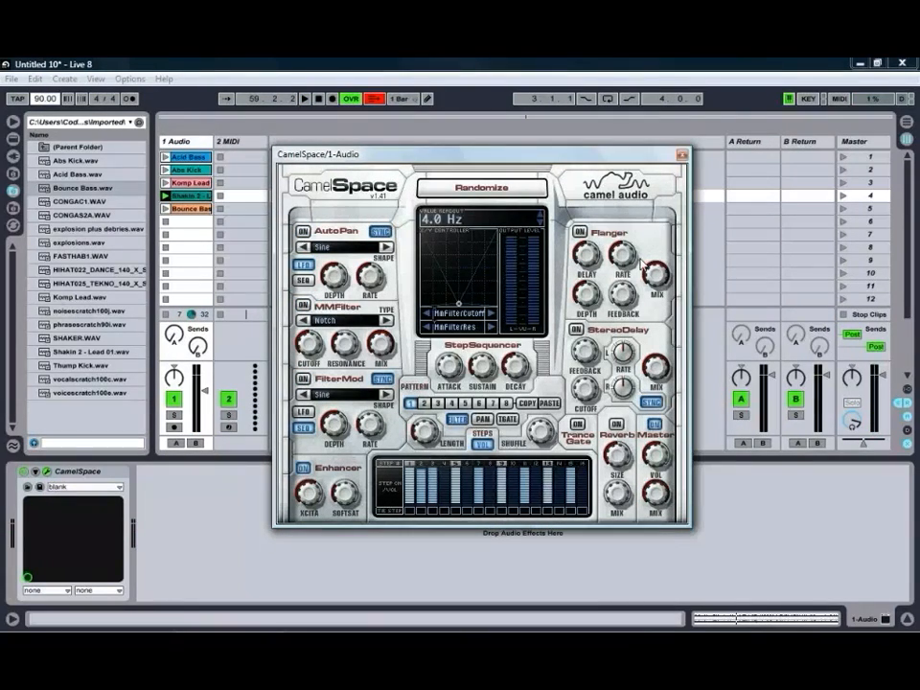
pyautogui.click(580, 233)
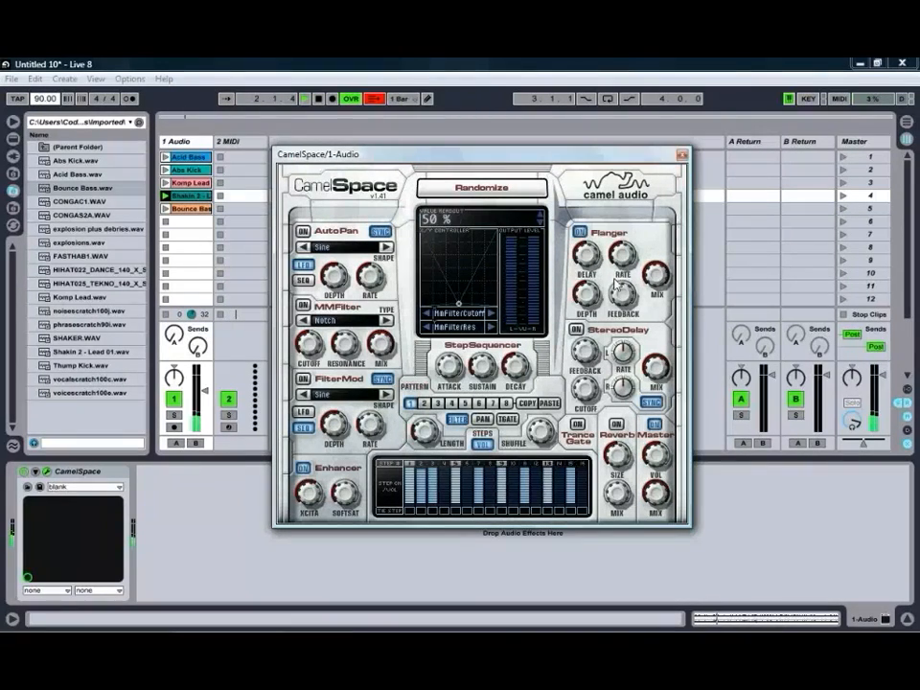
pyautogui.moveTo(593, 296); pyautogui.dragTo(624, 253)
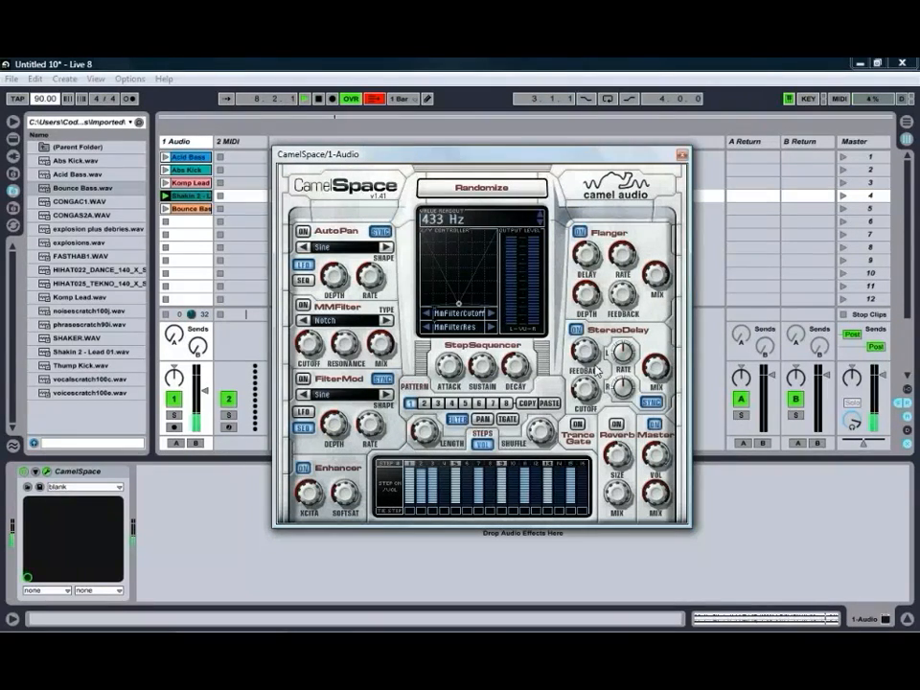
# Shape the StereoDelay by adjusting its feedback, setting the right channel's rate to 1/8 bars, and adjusting the delay mix.
pyautogui.moveTo(598, 360); pyautogui.dragTo(596, 373)
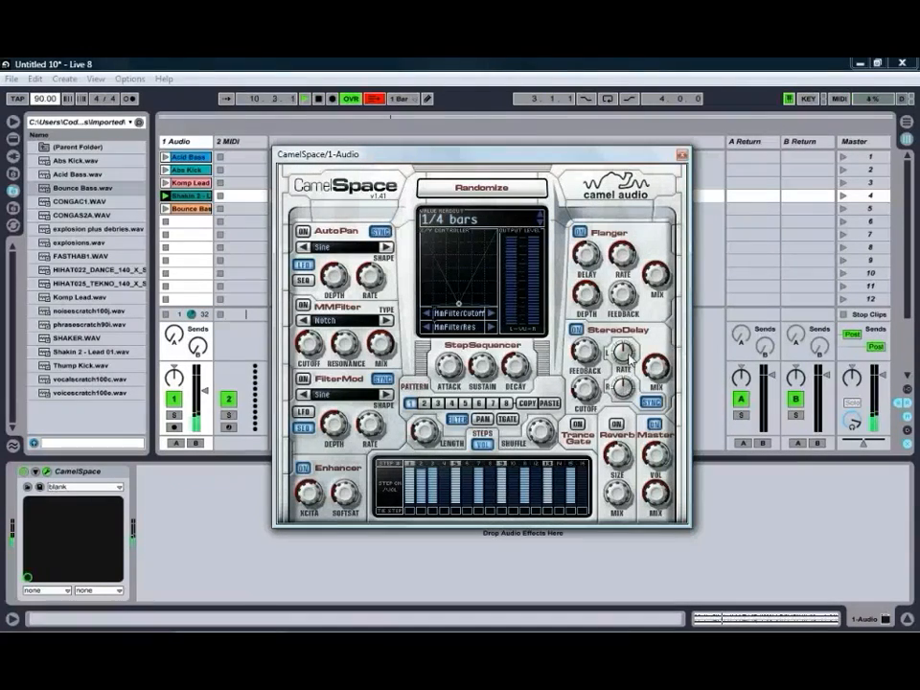
pyautogui.moveTo(626, 388); pyautogui.dragTo(625, 373)
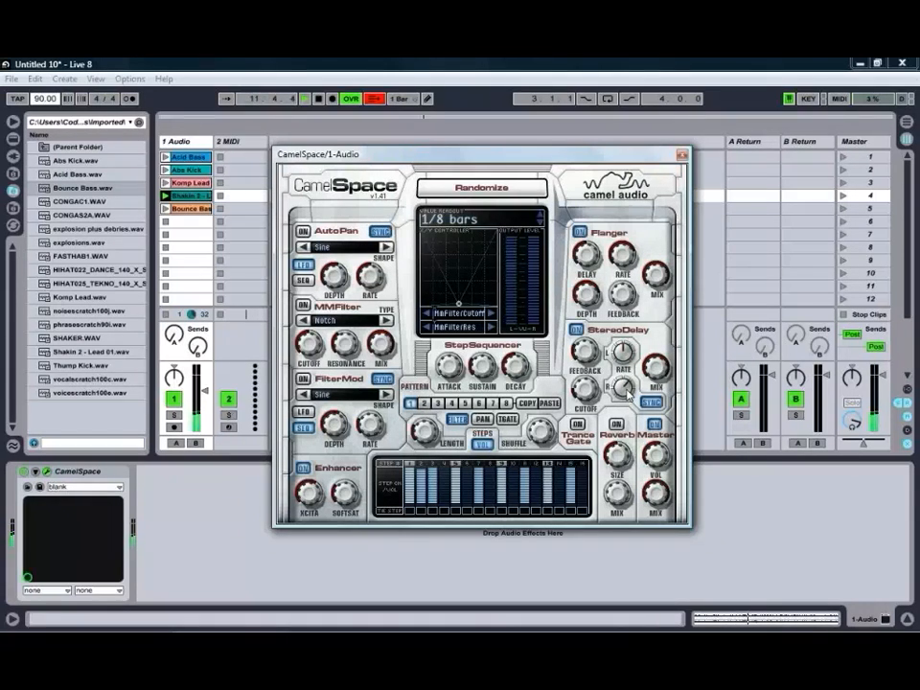
pyautogui.moveTo(655, 368); pyautogui.dragTo(659, 459)
pyautogui.moveTo(659, 375); pyautogui.dragTo(656, 362)
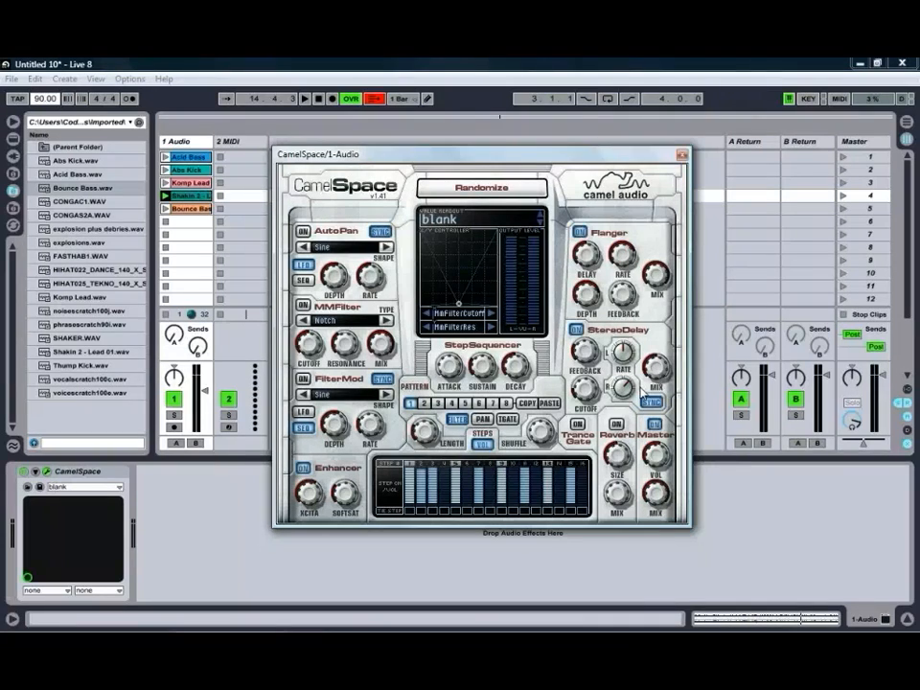
# Switch on the Reverb, start playback and raise the reverb mix to about 90%.
pyautogui.click(616, 422)
pyautogui.press('space')
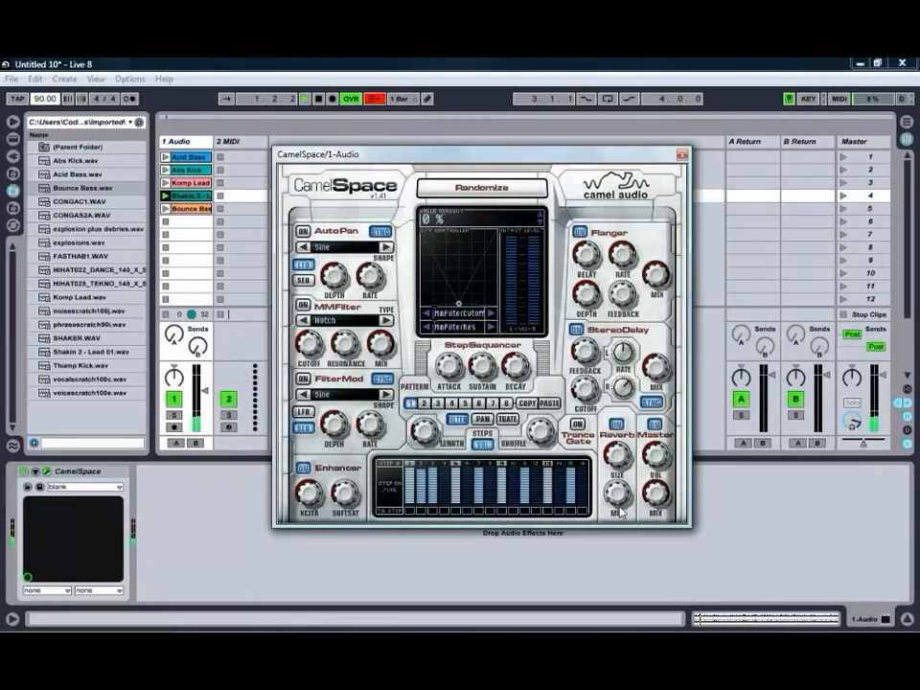
pyautogui.moveTo(620, 492); pyautogui.dragTo(624, 398)
pyautogui.moveTo(629, 489); pyautogui.dragTo(621, 402)
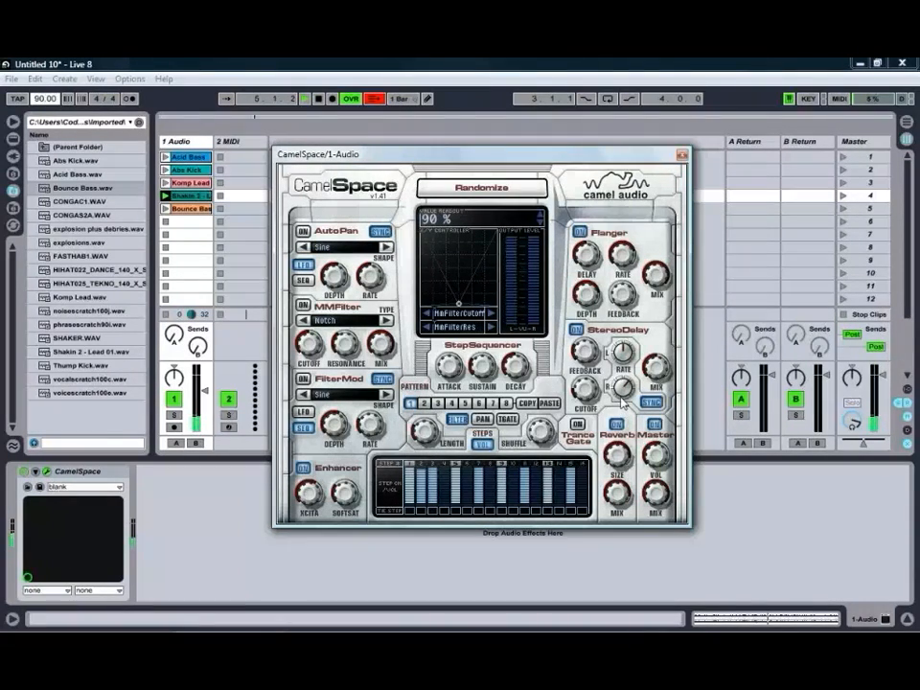
# Sweep the reverb size up to 94% and back down to compare large and small rooms.
pyautogui.moveTo(617, 464); pyautogui.dragTo(617, 459)
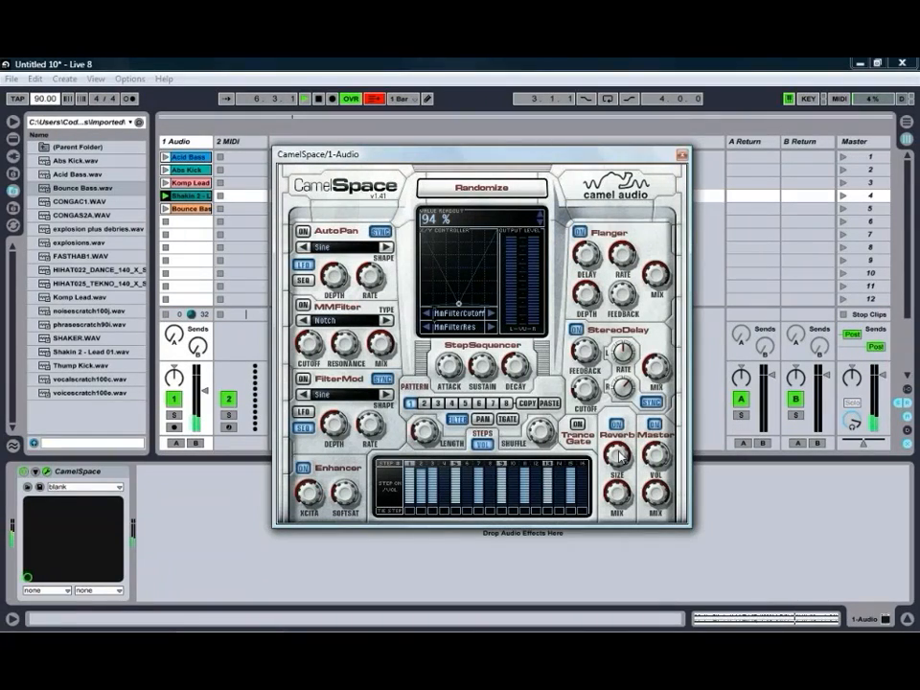
pyautogui.moveTo(619, 456); pyautogui.dragTo(633, 580)
pyautogui.moveTo(622, 462); pyautogui.dragTo(624, 467)
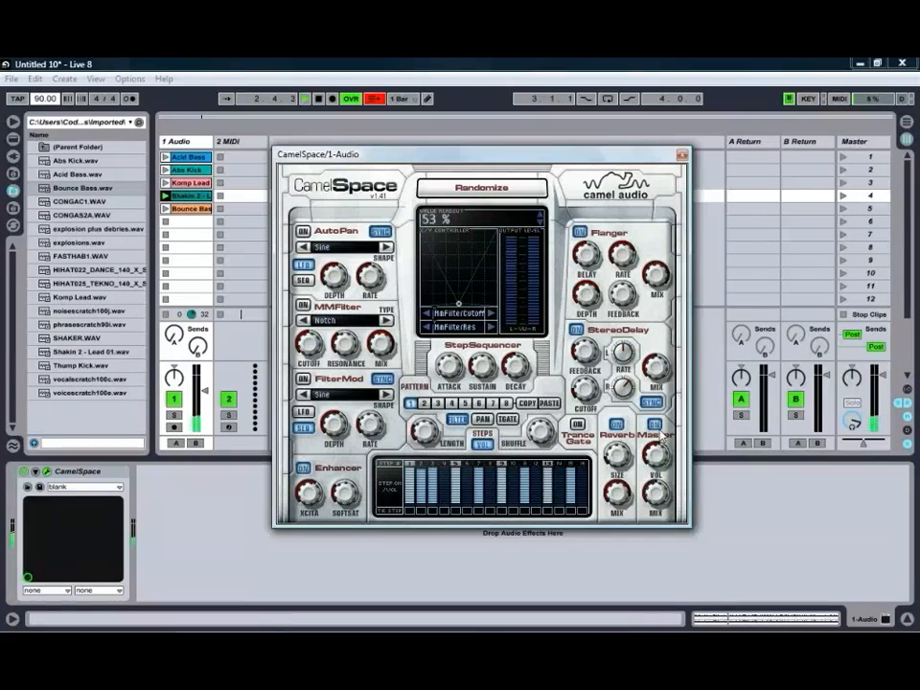
# Fine-tune the plugin's master volume during playback.
pyautogui.moveTo(663, 330)
pyautogui.mouseDown()
pyautogui.moveTo(661, 321)
pyautogui.moveTo(659, 345)
pyautogui.mouseUp()
pyautogui.moveTo(656, 453); pyautogui.dragTo(656, 456)
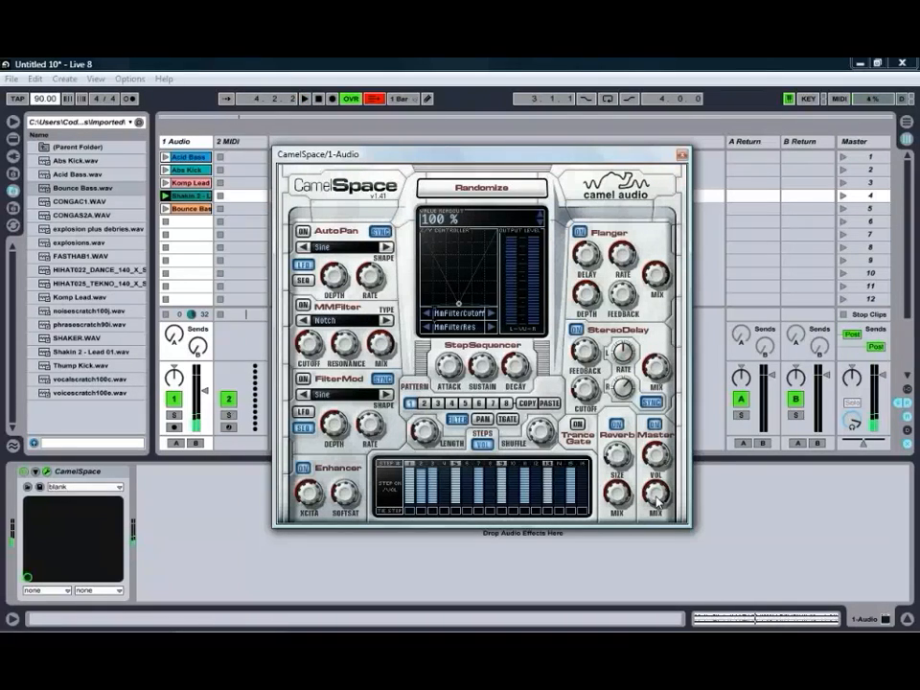